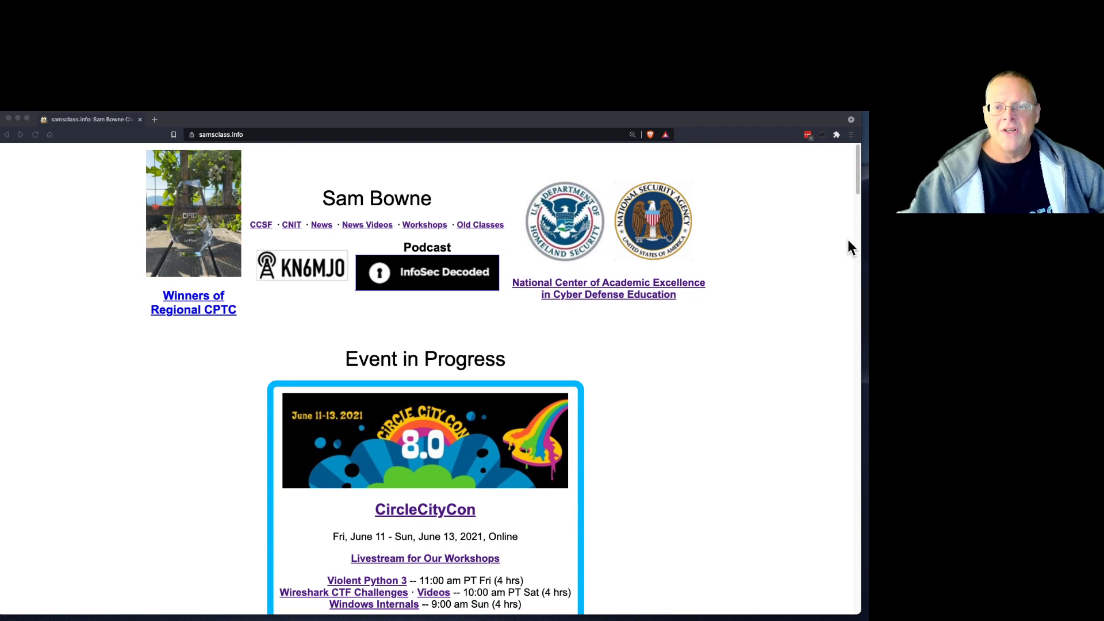
Open the Windows Internals CTF page, then its PMA 40: FLARE-VM project page
{"action": "left_click", "coordinate": [856, 185]}
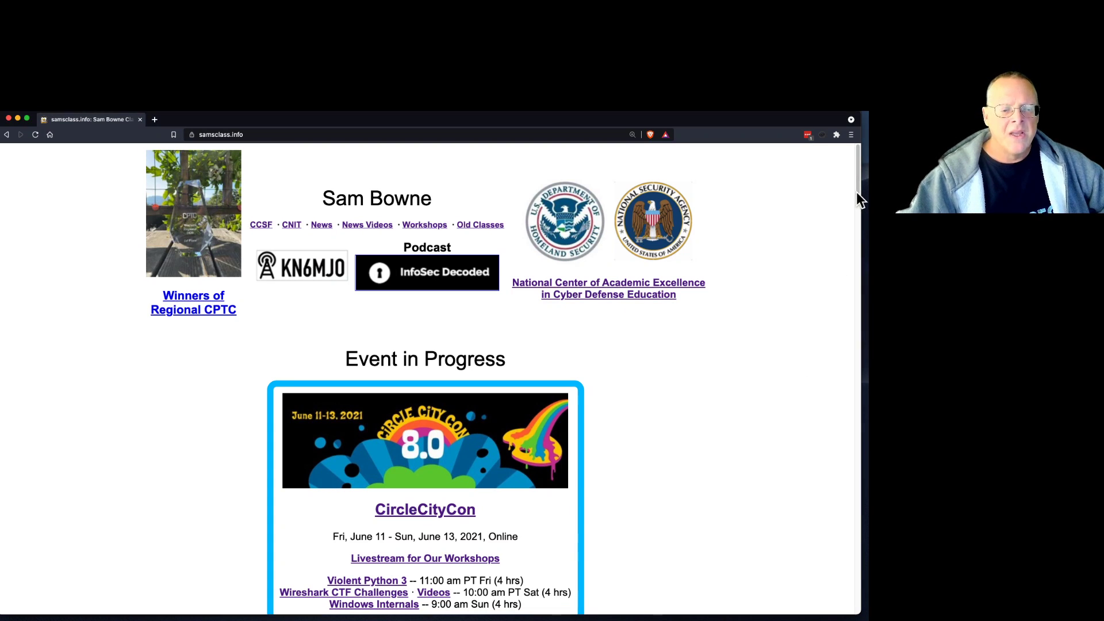
{"action": "scroll", "coordinate": [857, 192], "scroll_direction": "down", "scroll_amount": 1}
{"action": "left_click_drag", "start_coordinate": [856, 193], "coordinate": [854, 209]}
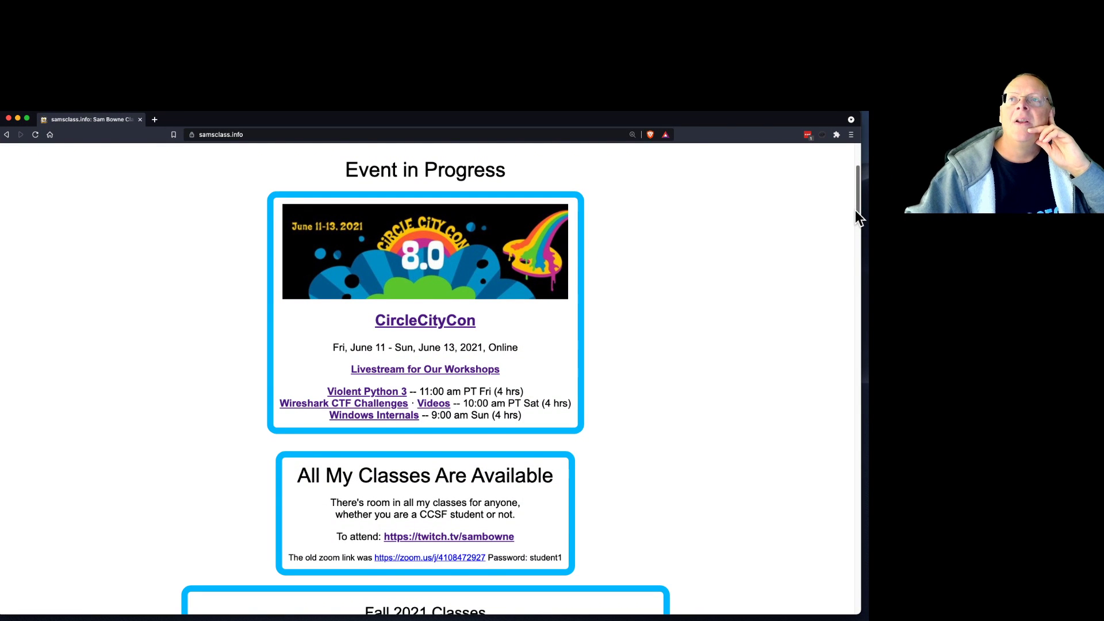
{"action": "left_click_drag", "start_coordinate": [854, 209], "coordinate": [856, 182]}
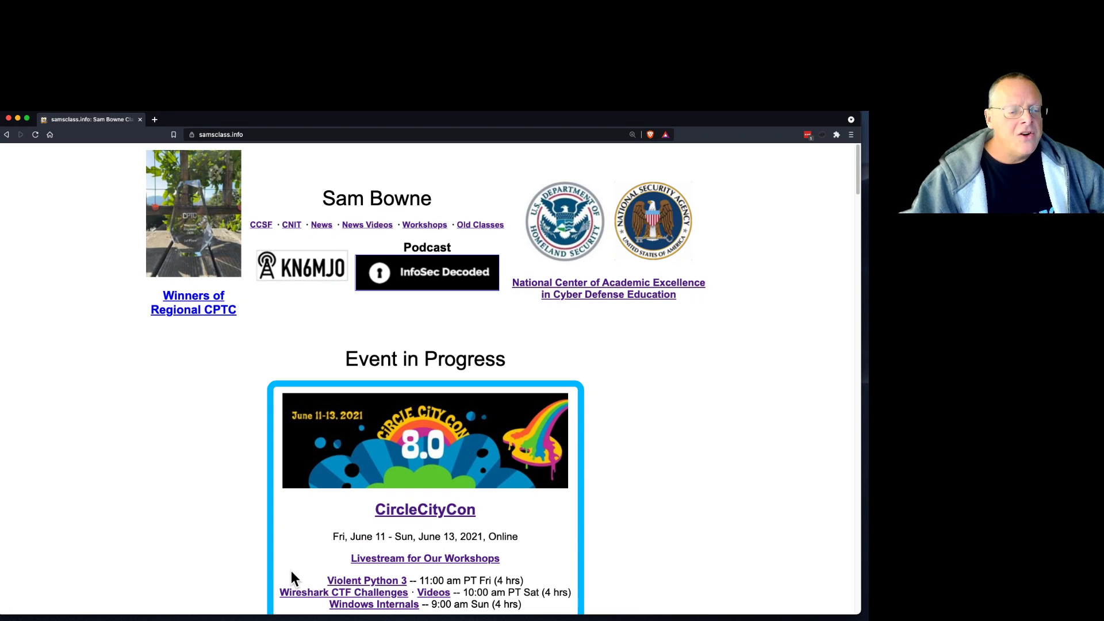
{"action": "left_click", "coordinate": [372, 605]}
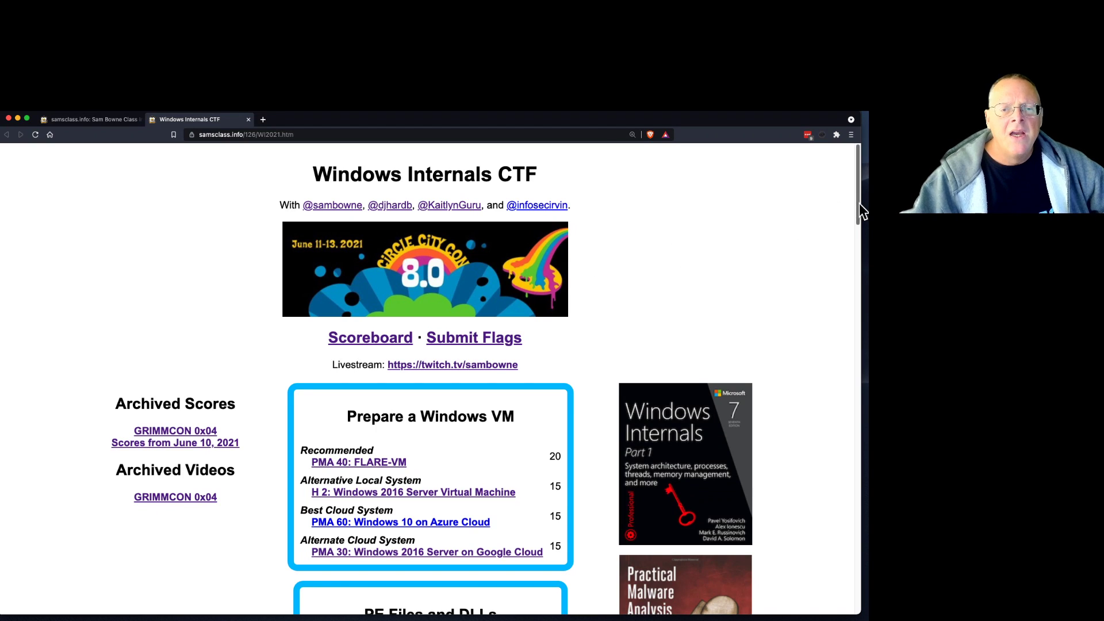
{"action": "mouse_move", "coordinate": [859, 202]}
{"action": "left_mouse_down"}
{"action": "mouse_move", "coordinate": [853, 239]}
{"action": "mouse_move", "coordinate": [853, 223]}
{"action": "left_mouse_up"}
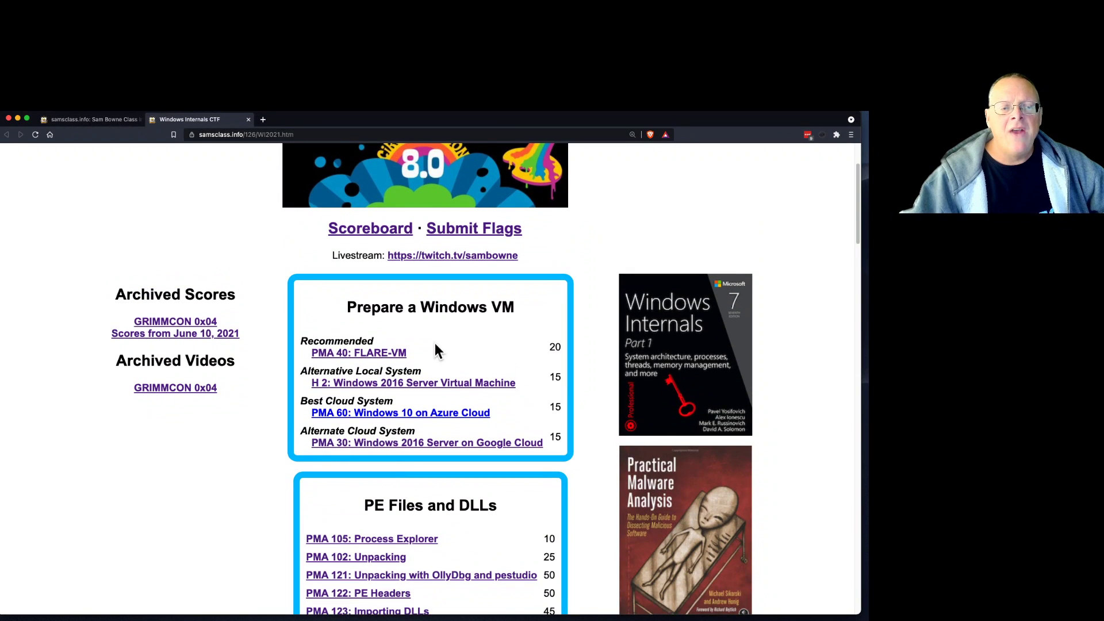
{"action": "left_click", "coordinate": [384, 354]}
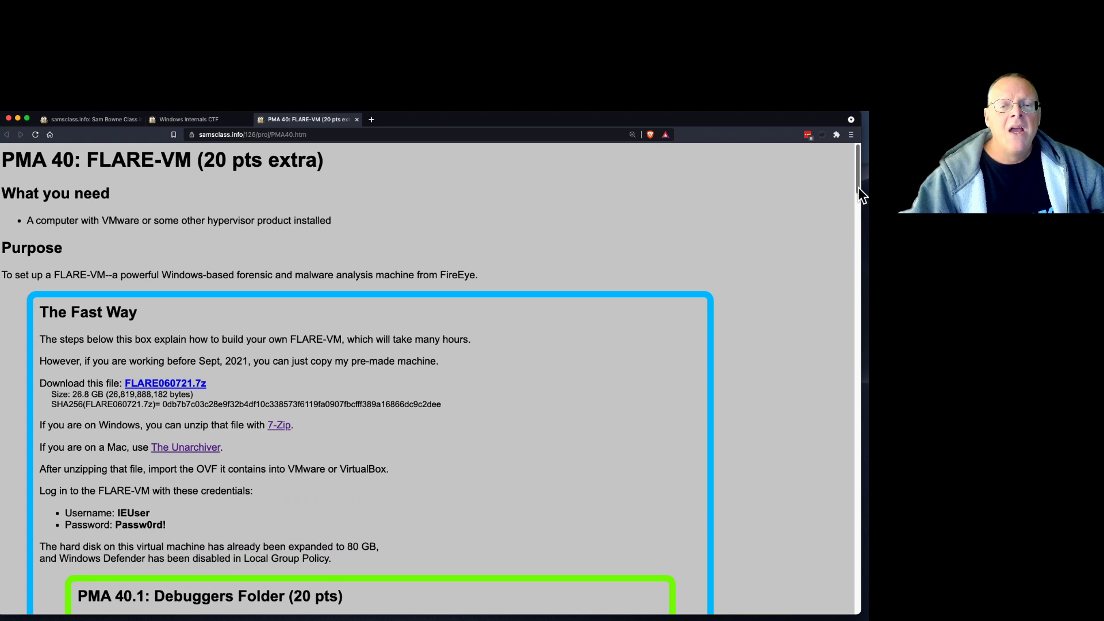
Scroll the PMA 40 page down to the PMA 40.1: Debuggers Folder (20 pts) challenge
{"action": "left_click_drag", "start_coordinate": [857, 184], "coordinate": [853, 215]}
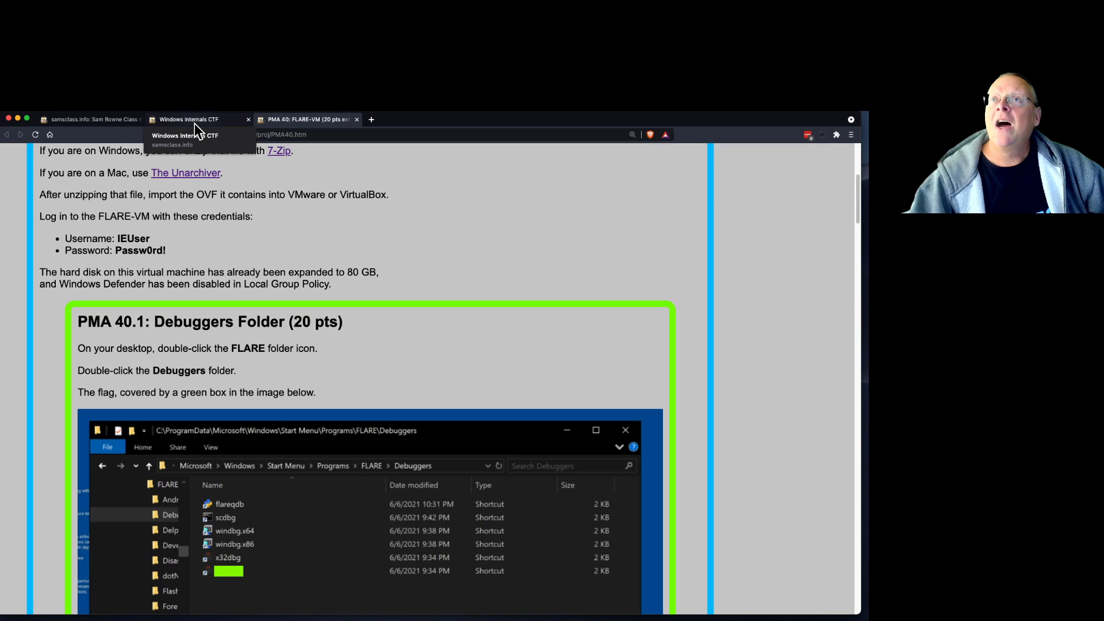
Switch back to the Windows Internals CTF tab and scroll through its challenge list
{"action": "left_click", "coordinate": [194, 123]}
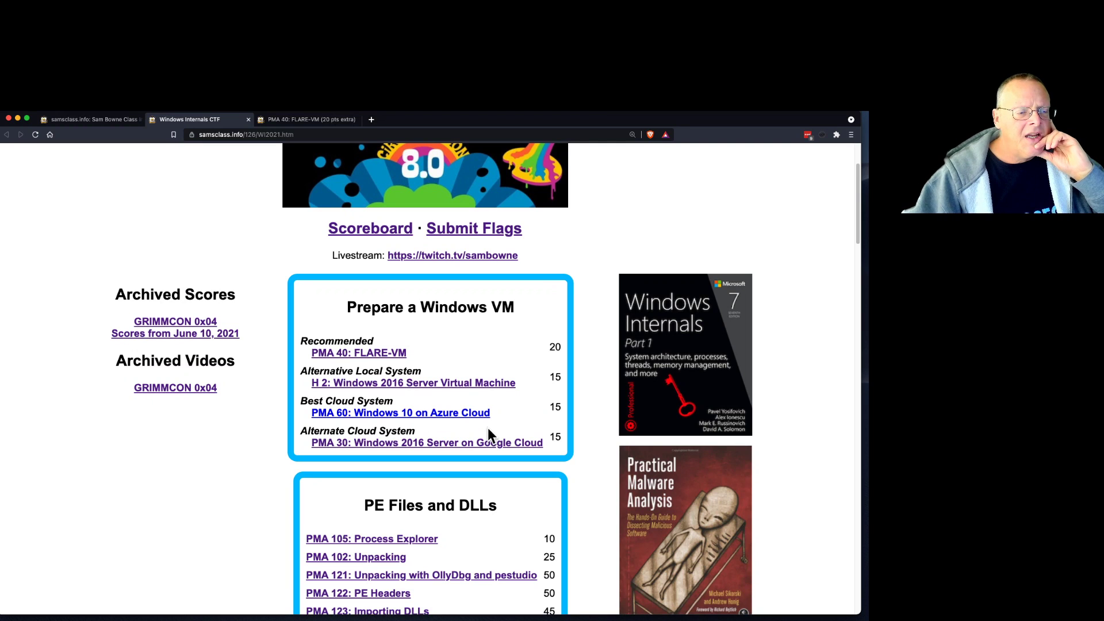
{"action": "scroll", "coordinate": [492, 430], "scroll_direction": "down", "scroll_amount": 4}
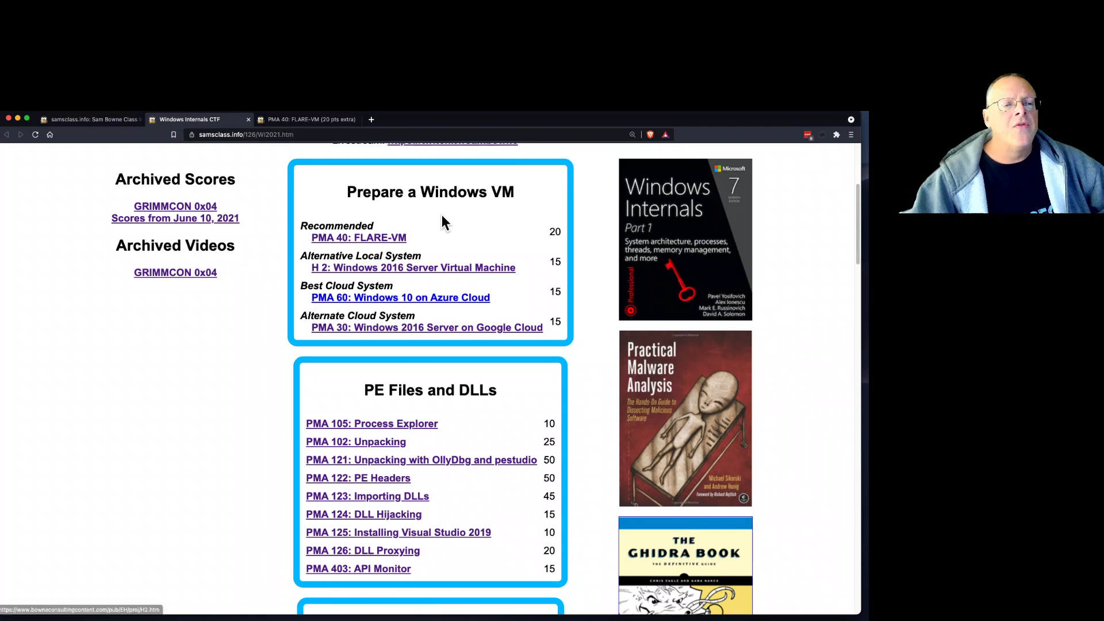
{"action": "scroll", "coordinate": [443, 219], "scroll_direction": "up", "scroll_amount": 1}
Reopen the PMA 40: FLARE-VM page and select the PMA 40.1 challenge label
{"action": "left_click", "coordinate": [388, 247]}
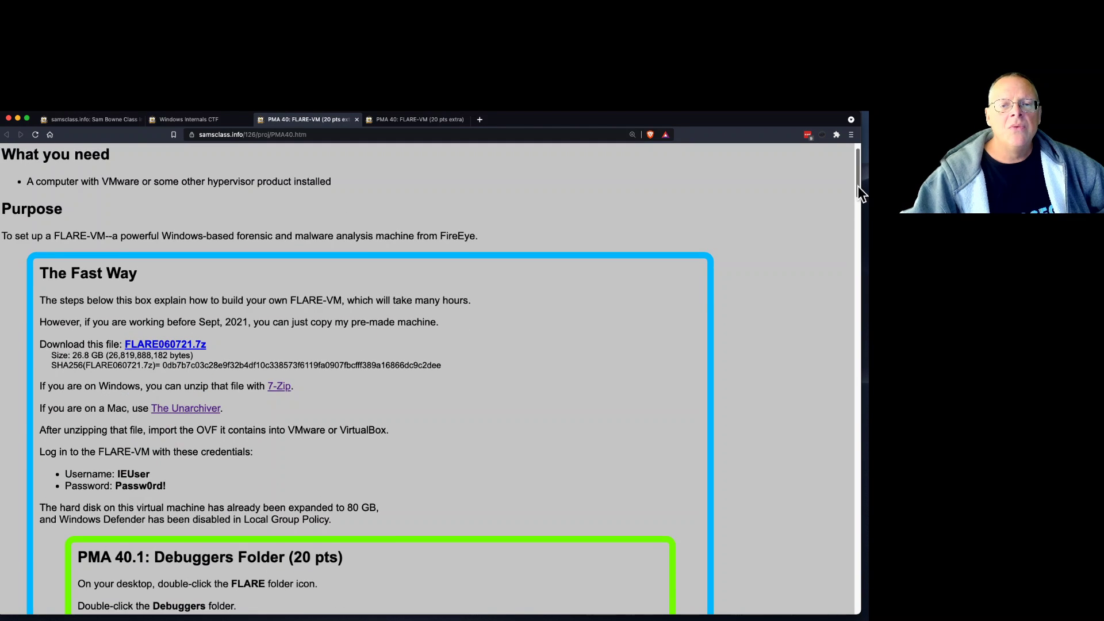
{"action": "left_click_drag", "start_coordinate": [855, 184], "coordinate": [850, 222]}
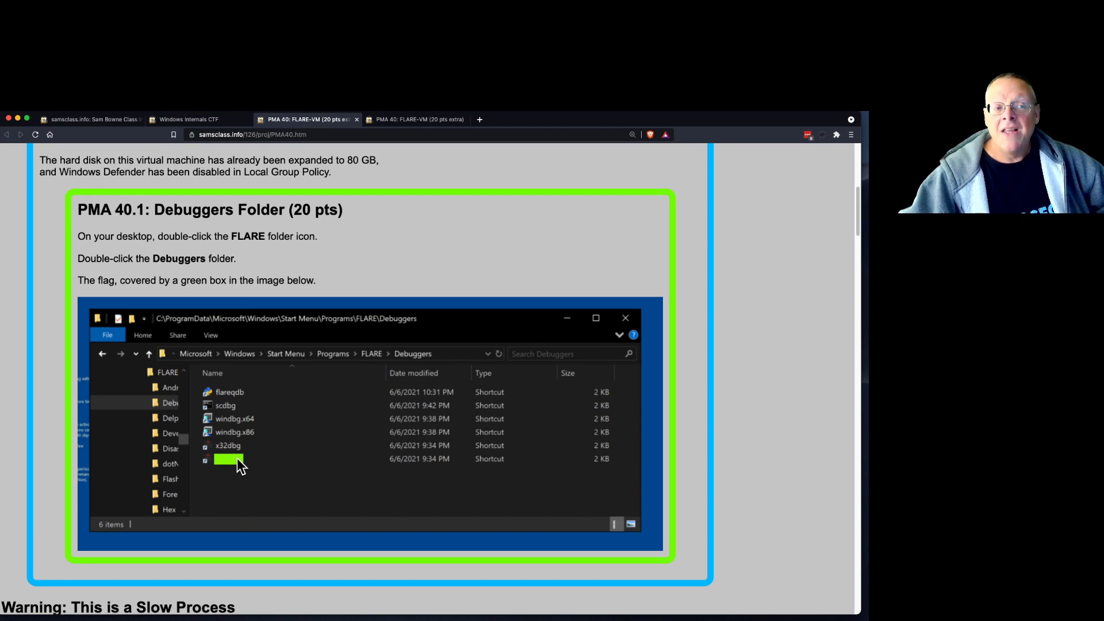
{"action": "left_click_drag", "start_coordinate": [79, 209], "coordinate": [151, 209]}
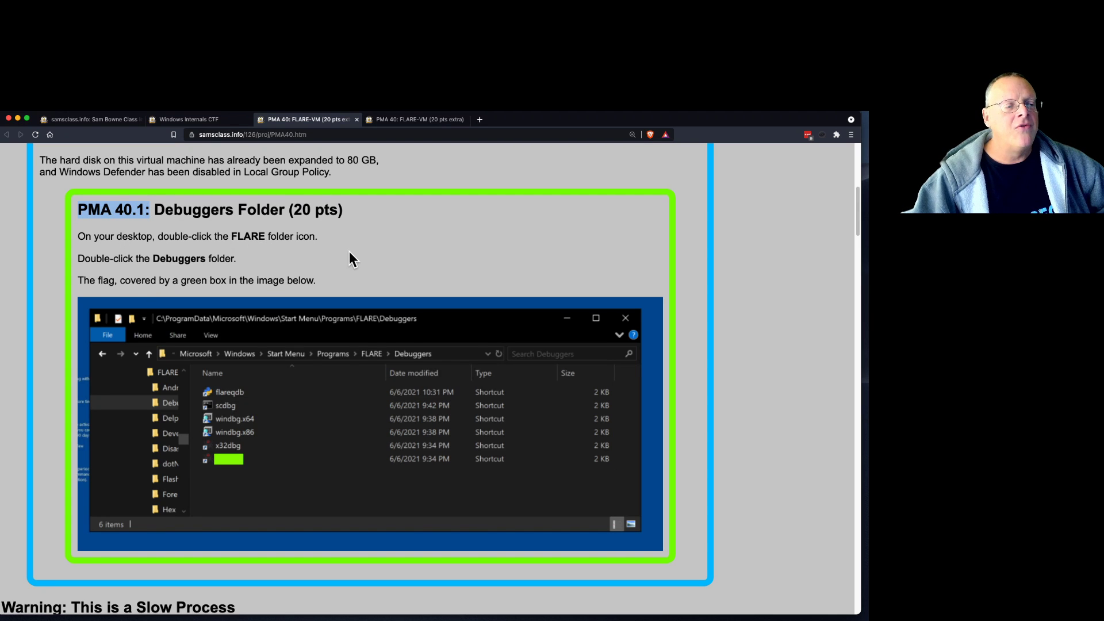
Open the enlarged flag form for challenge PMA 40.1, then view the CTF scoreboard
{"action": "left_click", "coordinate": [195, 120]}
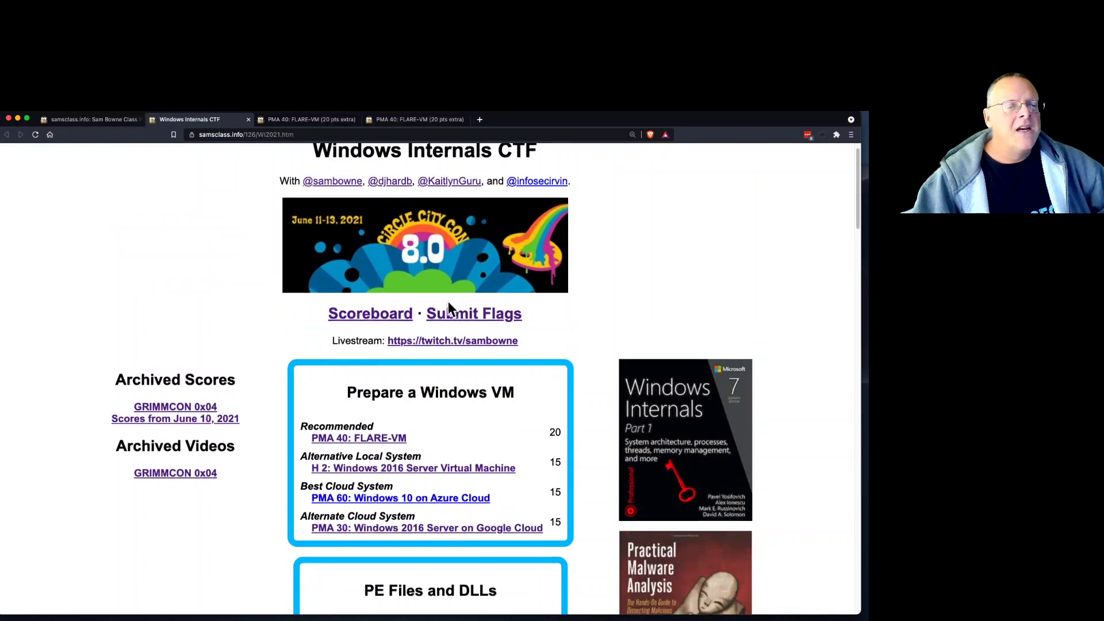
{"action": "scroll", "coordinate": [451, 311], "scroll_direction": "up", "scroll_amount": 1}
{"action": "left_click", "coordinate": [495, 339]}
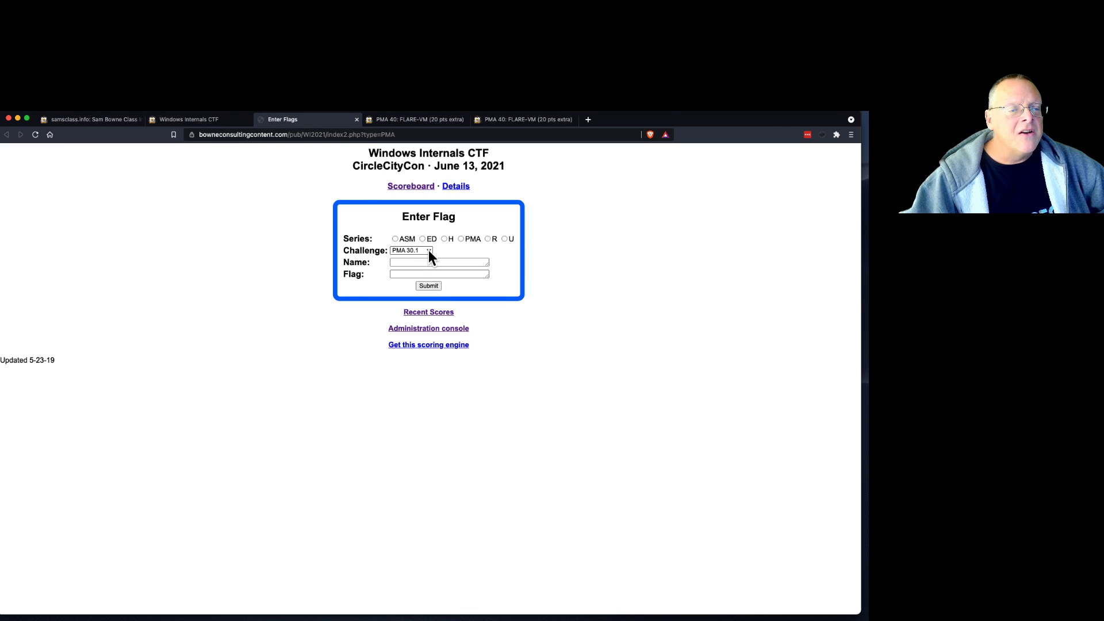
{"action": "key", "text": "super+equal"}
{"action": "key", "text": "super+equal"}
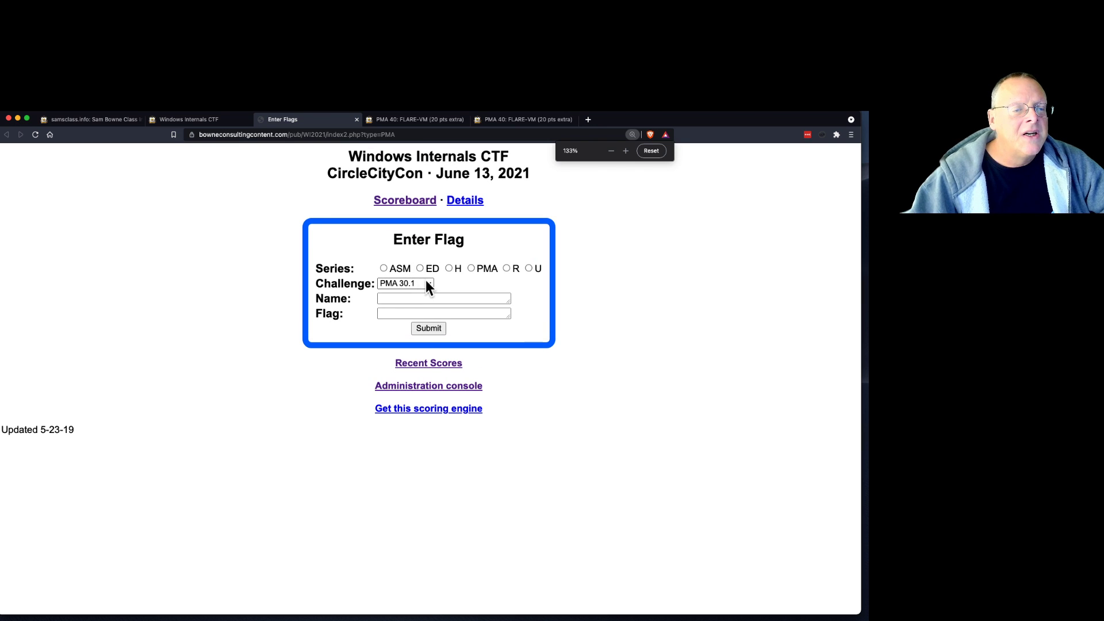
{"action": "left_click", "coordinate": [425, 281]}
{"action": "left_click", "coordinate": [418, 295]}
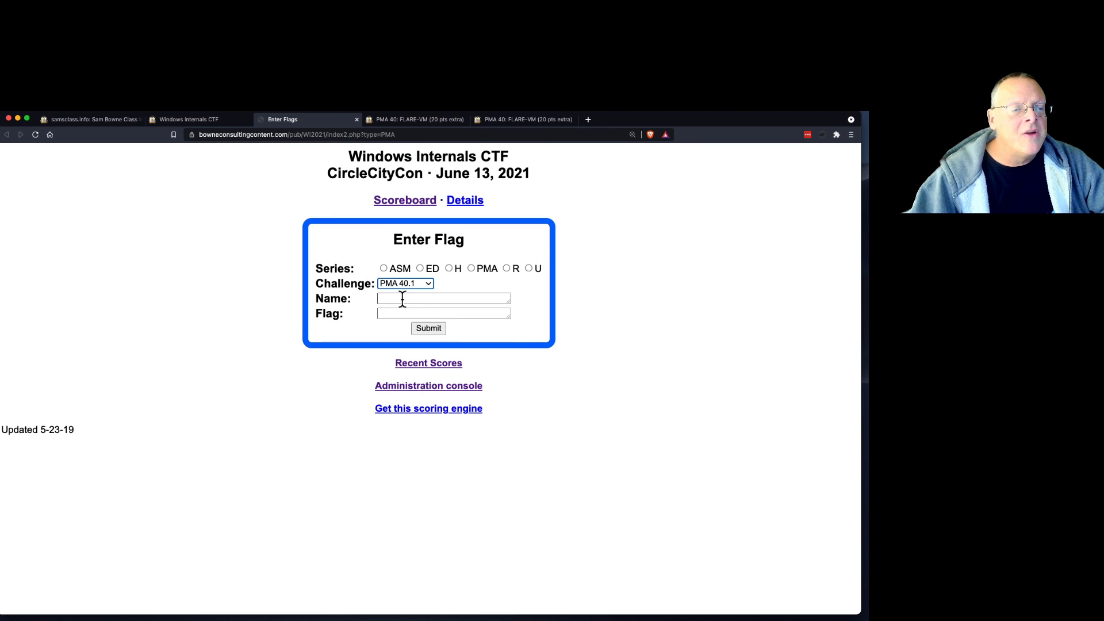
{"action": "left_click", "coordinate": [395, 298]}
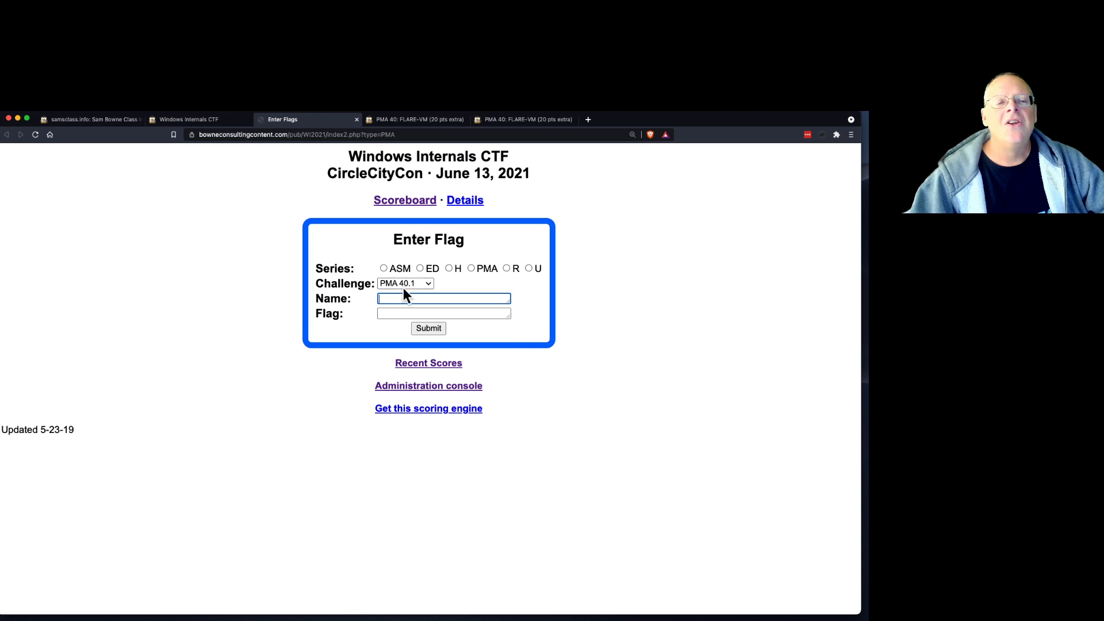
{"action": "left_click", "coordinate": [404, 201]}
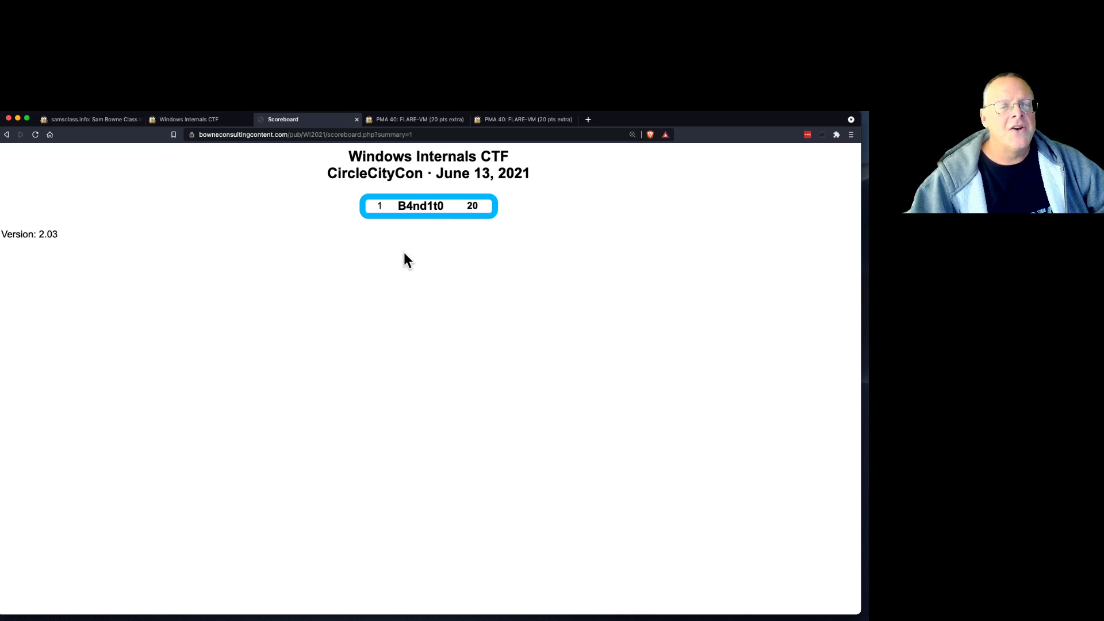
From the CTF's PE Files and DLLs list, open PMA 105: Process Explorer
{"action": "left_click", "coordinate": [208, 119]}
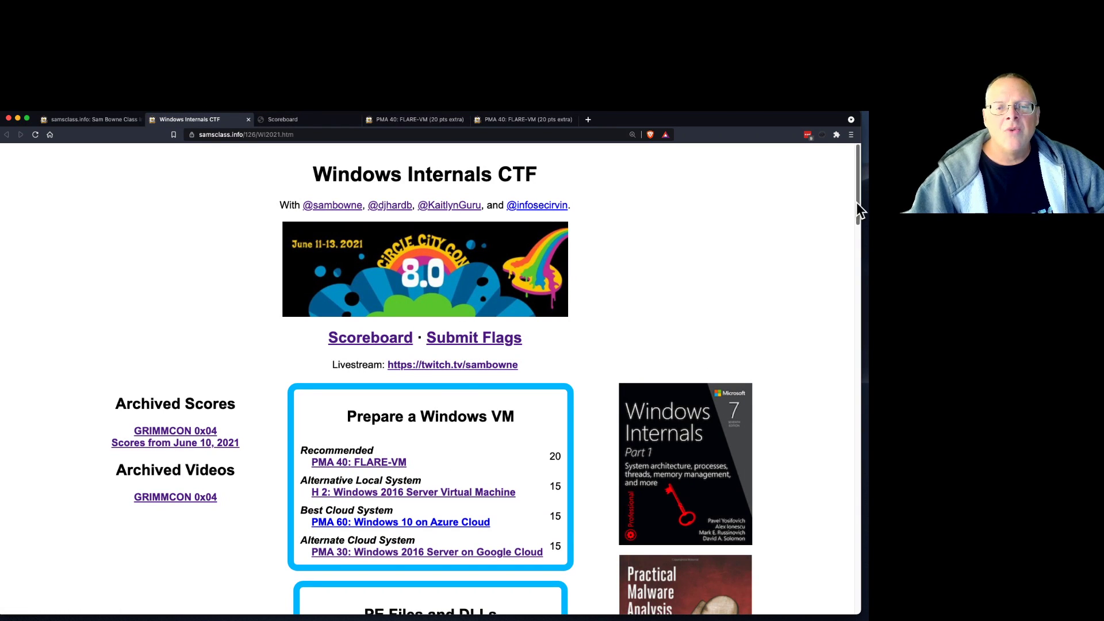
{"action": "left_click_drag", "start_coordinate": [858, 210], "coordinate": [856, 247]}
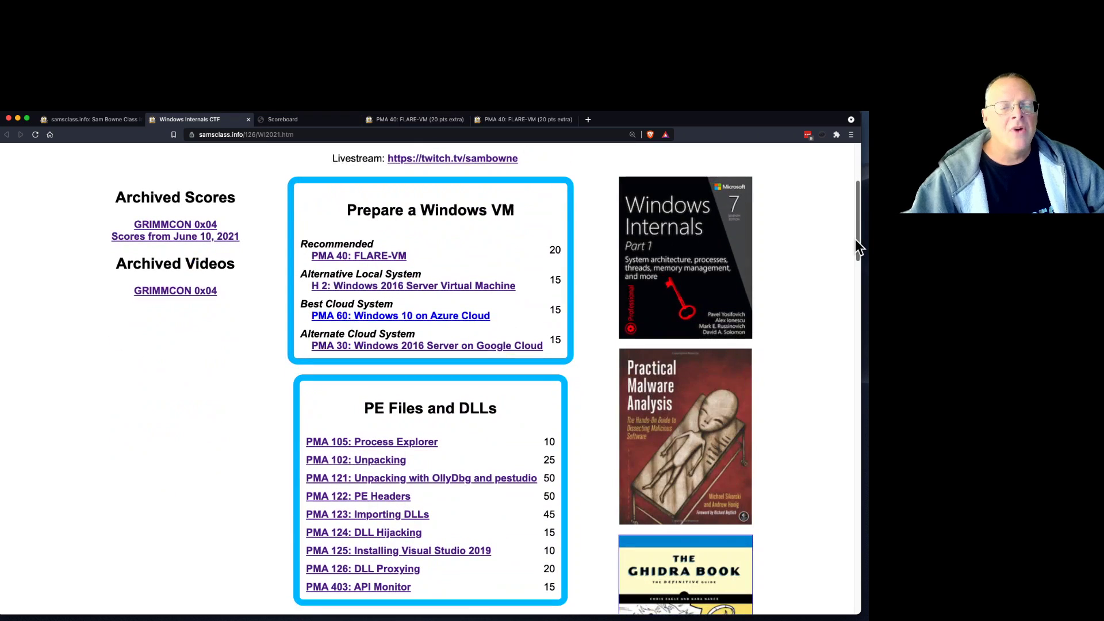
{"action": "left_click", "coordinate": [389, 443]}
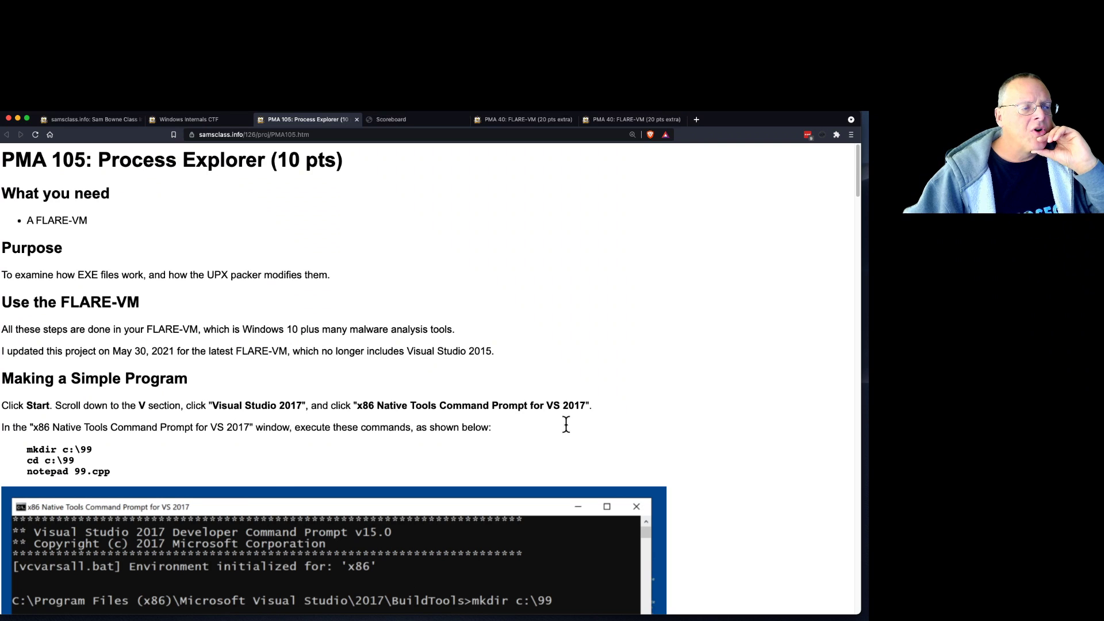
Bring up FLARE-VM over the browser, close its Explorer window and enlarge the VM window
{"action": "key", "text": "super+Tab"}
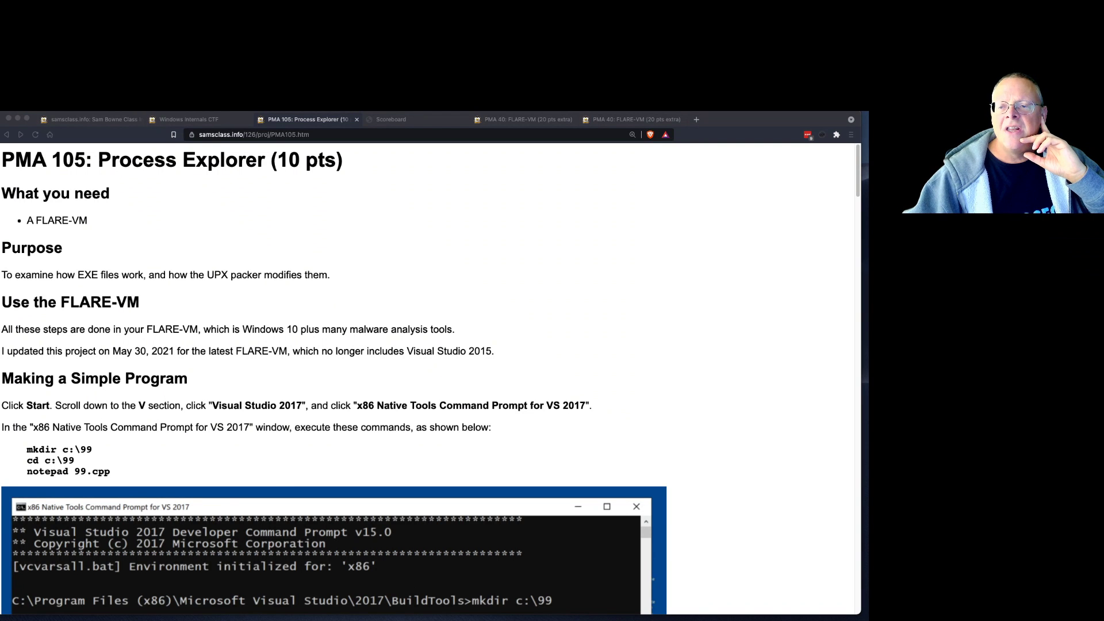
{"action": "left_click_drag", "start_coordinate": [865, 153], "coordinate": [711, 154]}
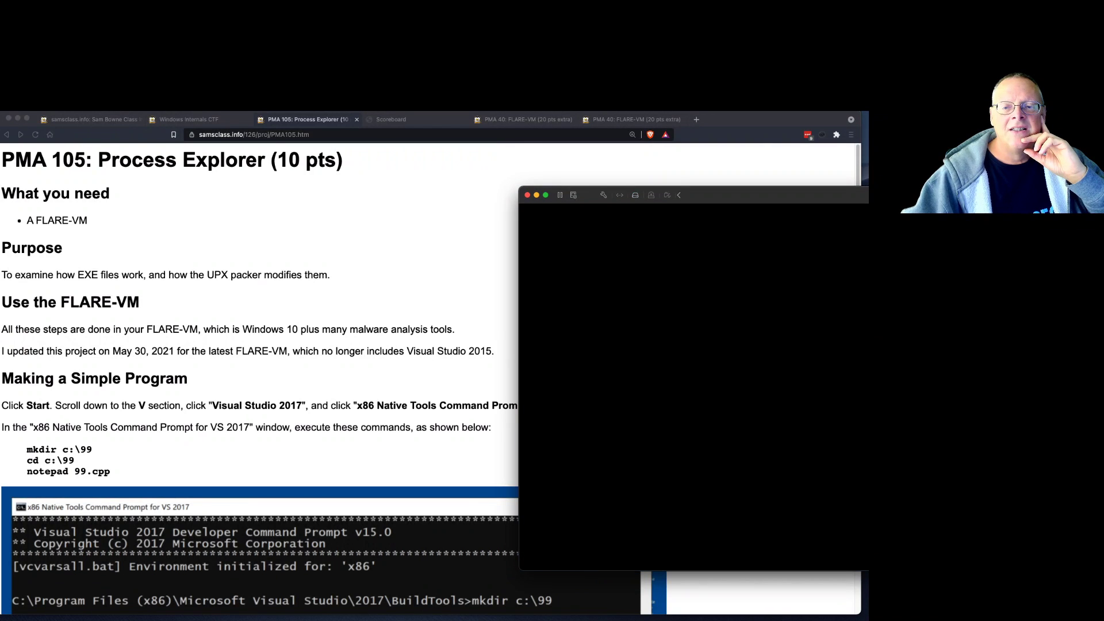
{"action": "key", "text": "alt+F4"}
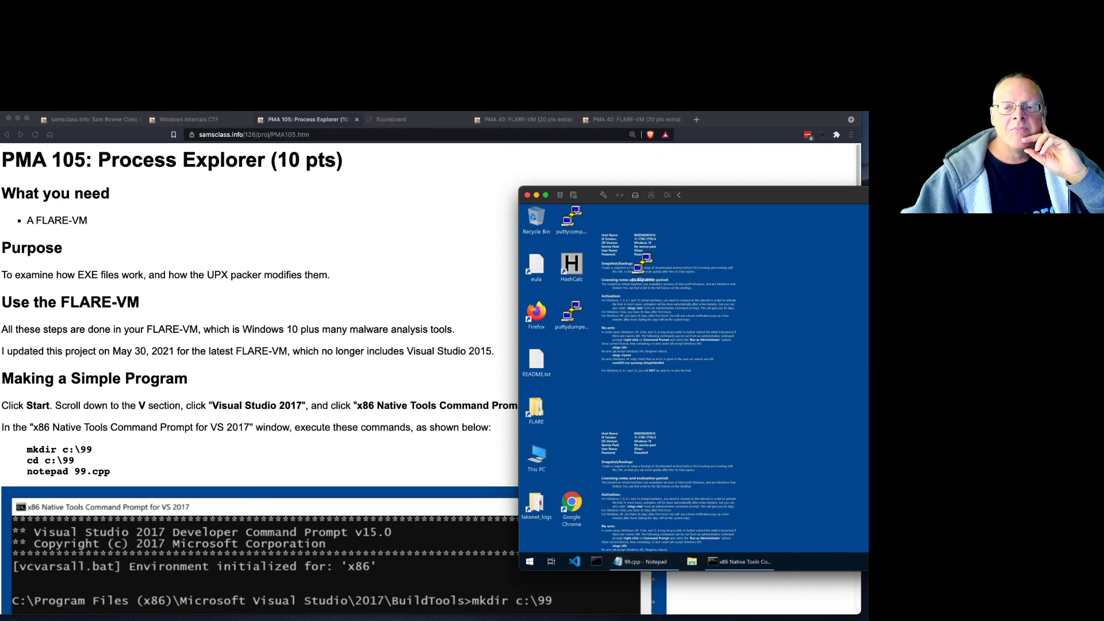
{"action": "double_click", "coordinate": [740, 191]}
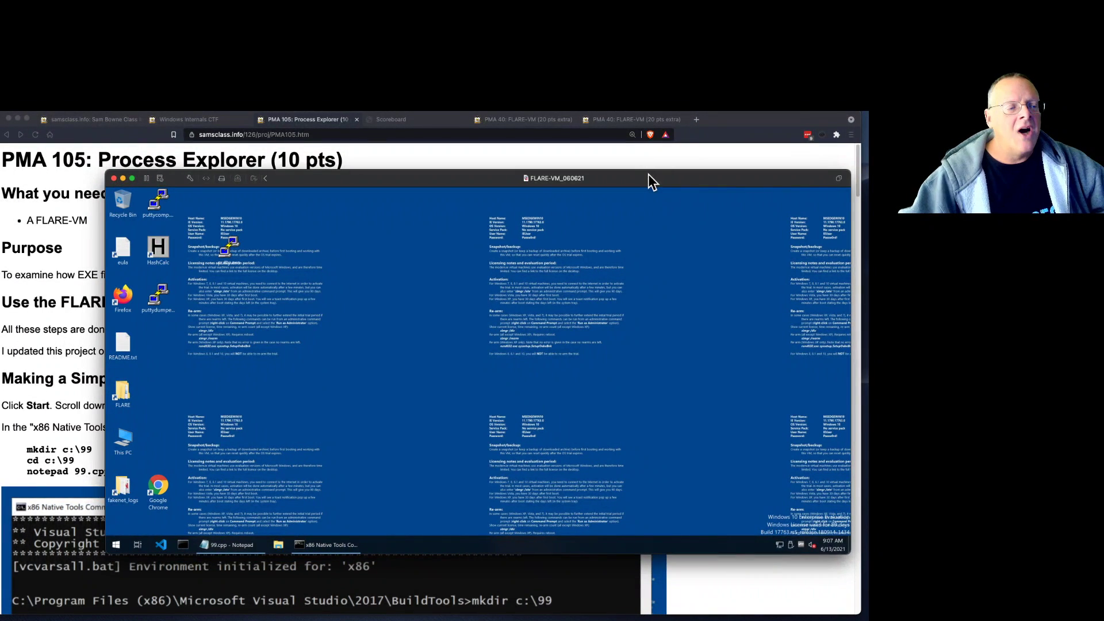
Scroll the PMA 105 page, then shift the FLARE-VM window right to reveal the instructions
{"action": "left_click", "coordinate": [58, 339]}
{"action": "scroll", "coordinate": [86, 350], "scroll_direction": "down", "scroll_amount": 3}
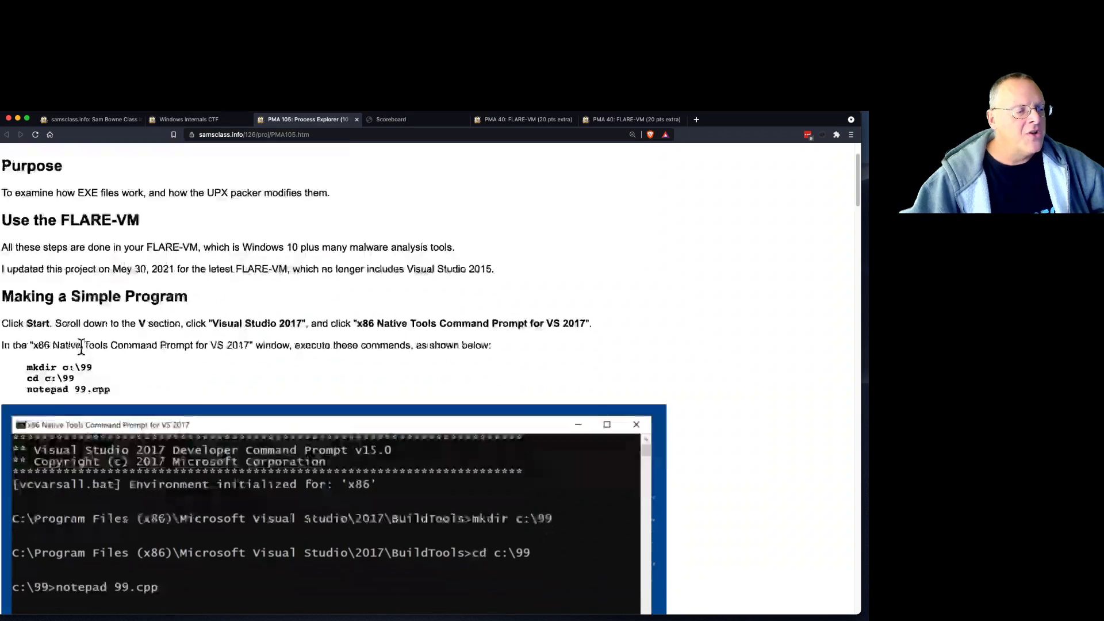
{"action": "scroll", "coordinate": [115, 360], "scroll_direction": "down", "scroll_amount": 3}
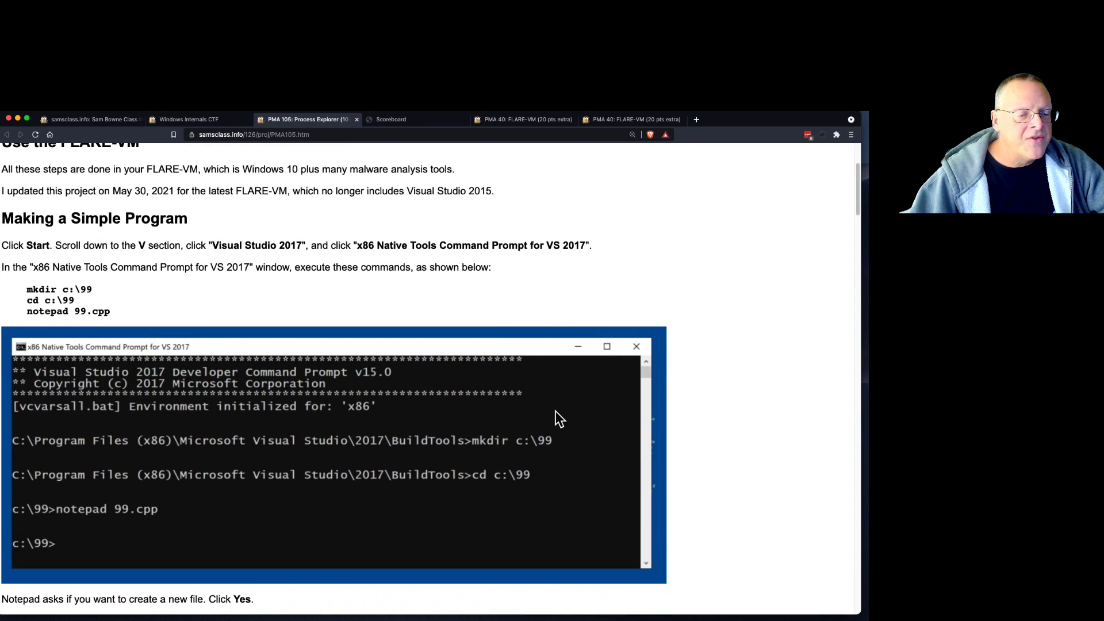
{"action": "key", "text": "super+Tab"}
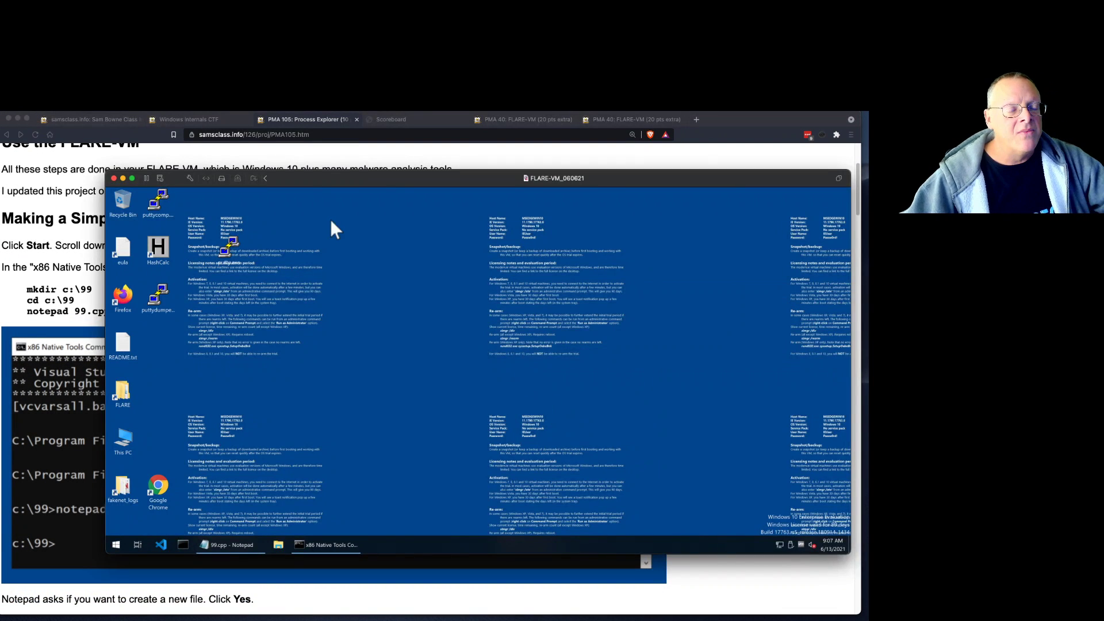
{"action": "left_click_drag", "start_coordinate": [325, 180], "coordinate": [472, 168]}
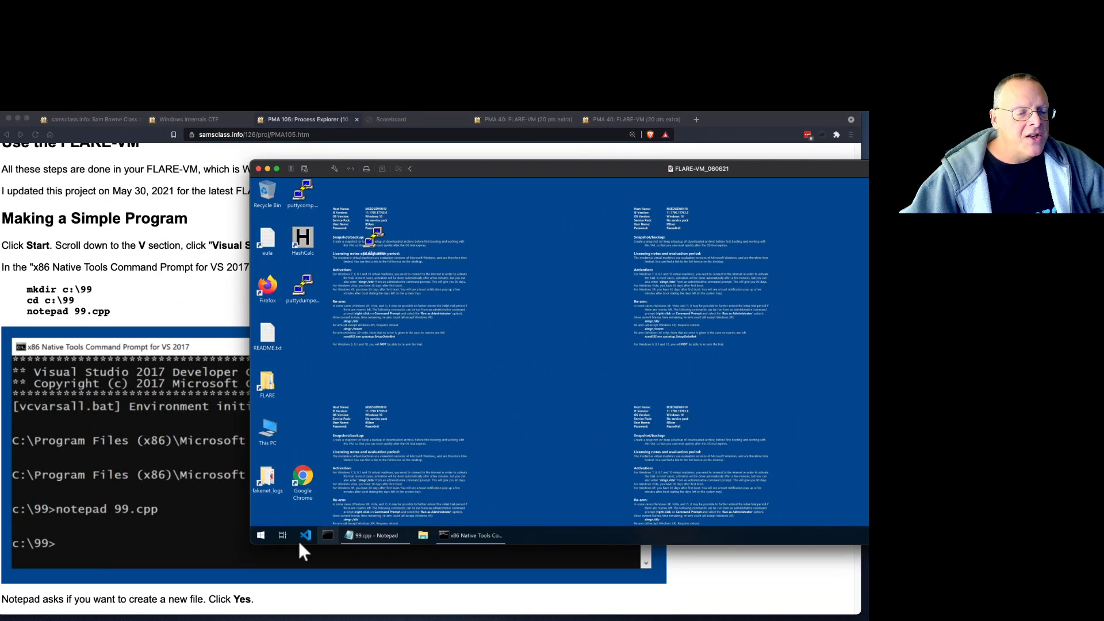
Launch x86 Native Tools Command Prompt for VS 2017 from the Start menu's Visual Studio 2017 group
{"action": "left_click", "coordinate": [261, 534]}
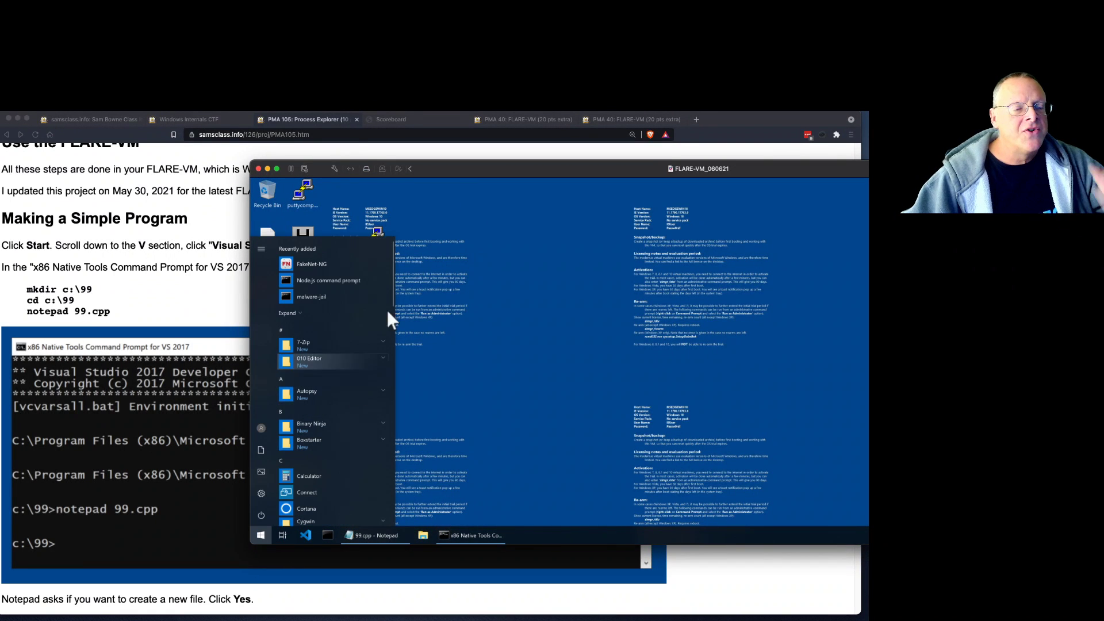
{"action": "scroll", "coordinate": [374, 328], "scroll_direction": "down", "scroll_amount": 10}
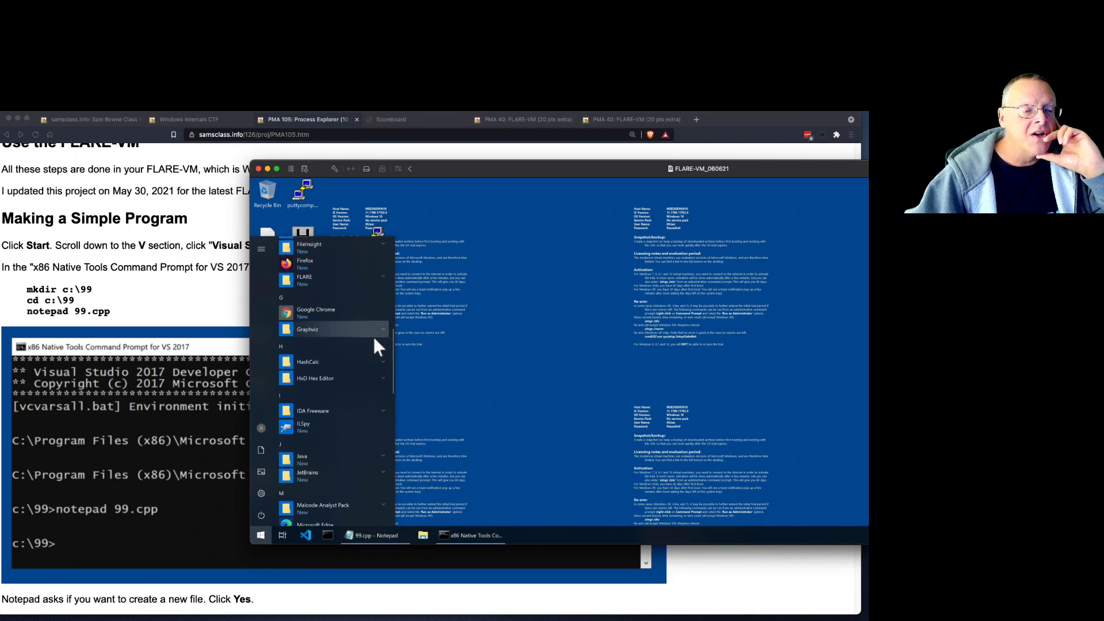
{"action": "scroll", "coordinate": [371, 364], "scroll_direction": "down", "scroll_amount": 10}
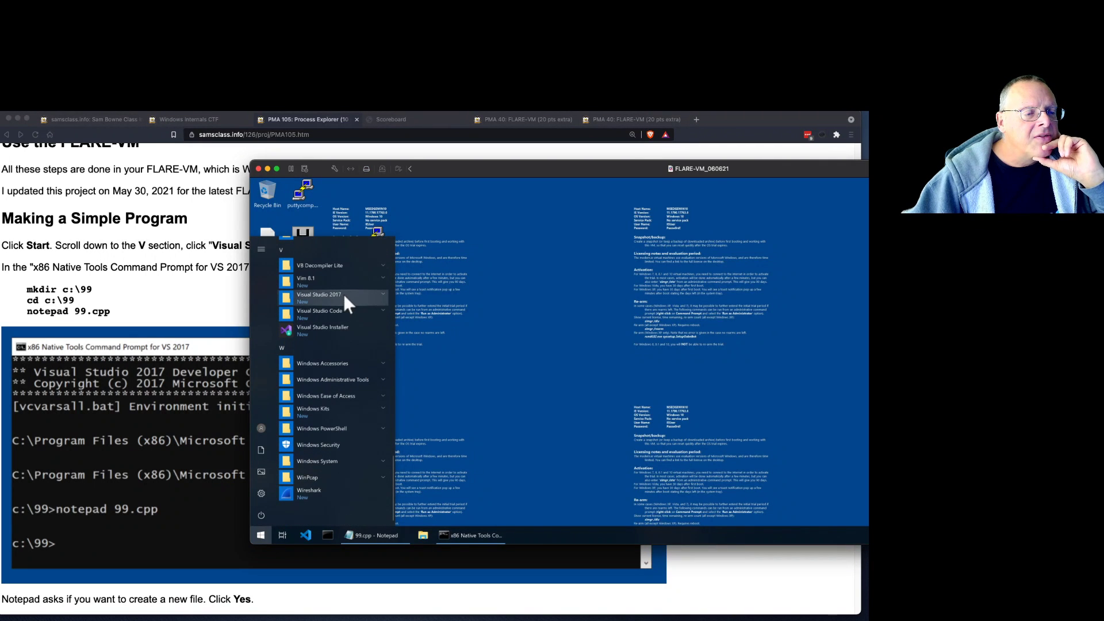
{"action": "left_click", "coordinate": [382, 293]}
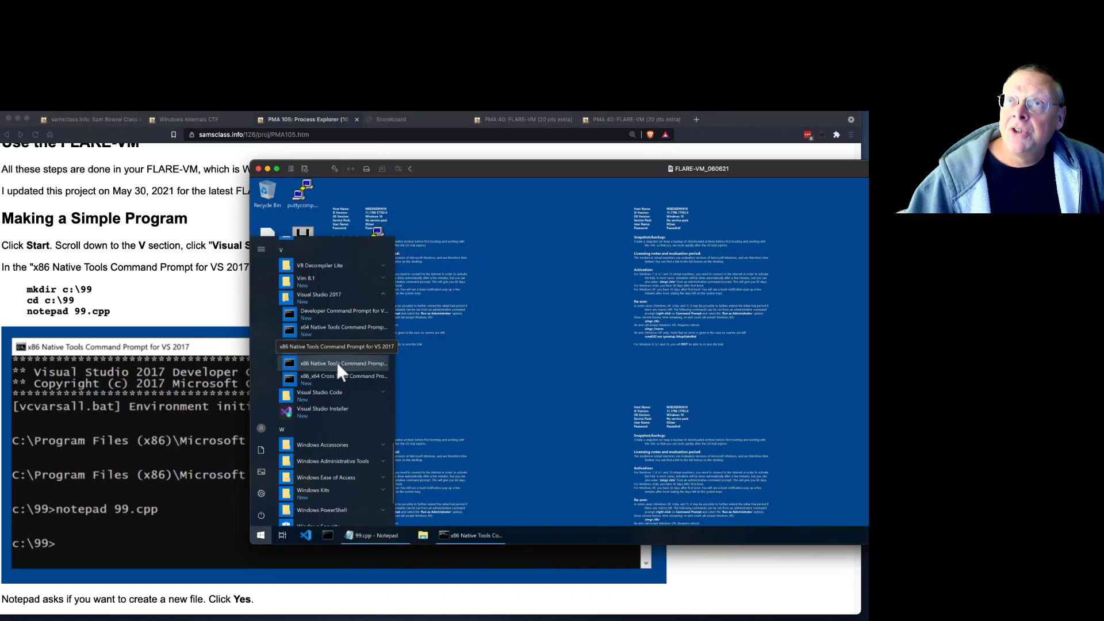
{"action": "left_click", "coordinate": [337, 361]}
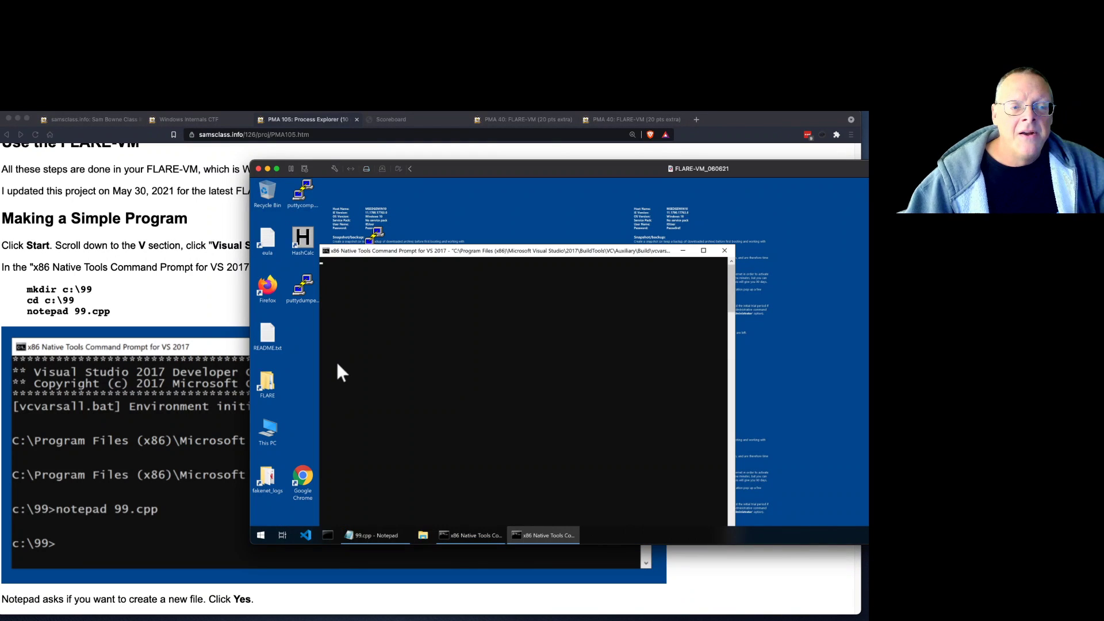
Set the console font to Lucida Console size 20, dismissing the shortcut-update error
{"action": "left_click_drag", "start_coordinate": [414, 256], "coordinate": [404, 213]}
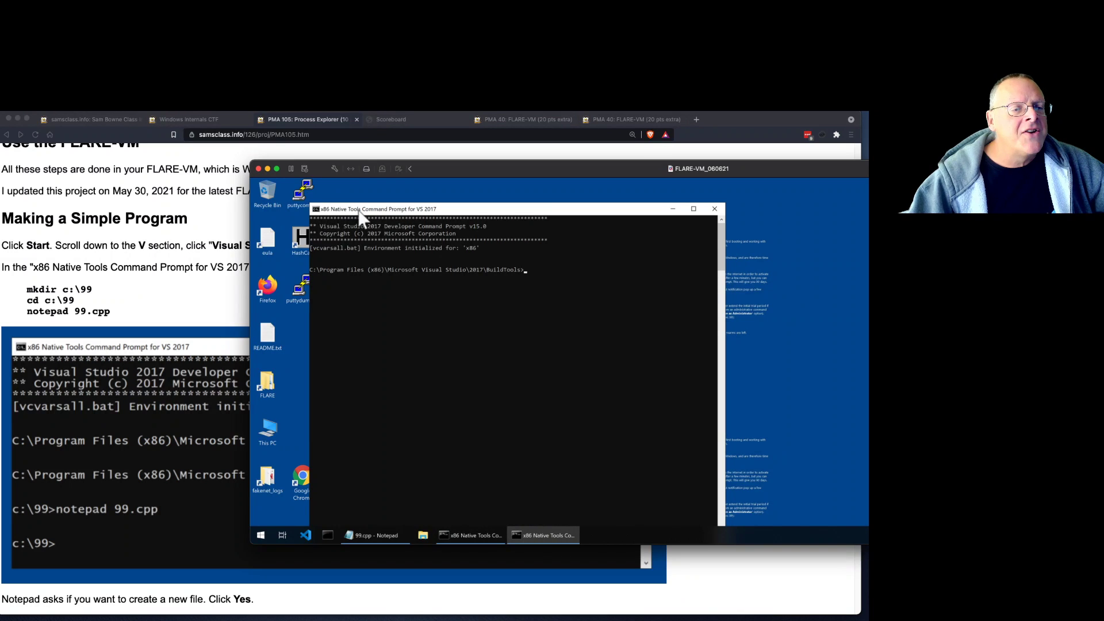
{"action": "left_click", "coordinate": [317, 210]}
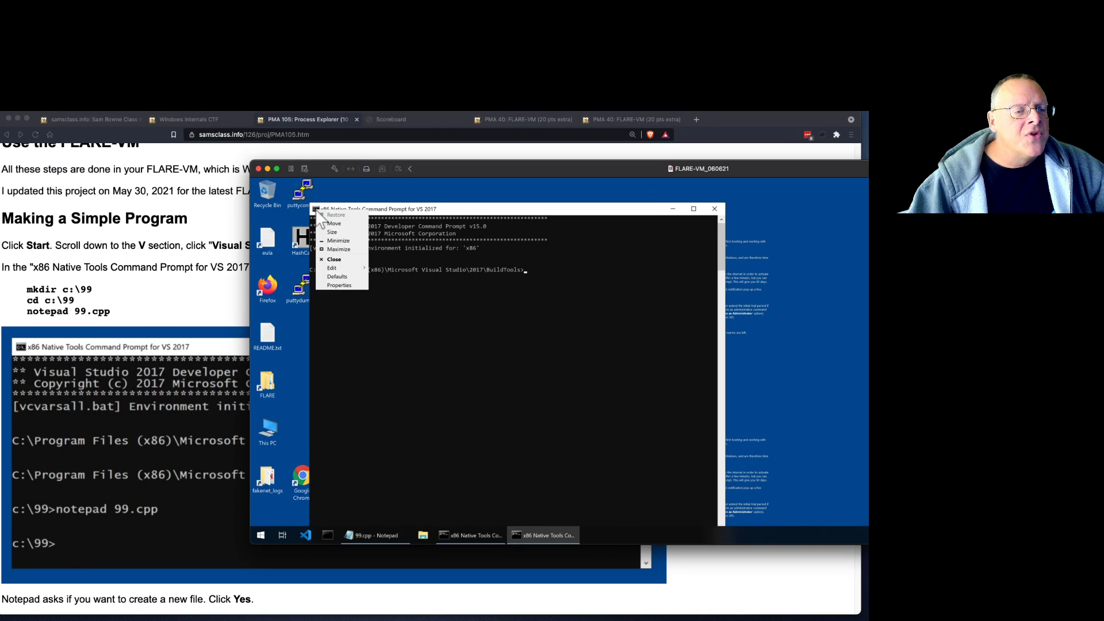
{"action": "left_click", "coordinate": [332, 284]}
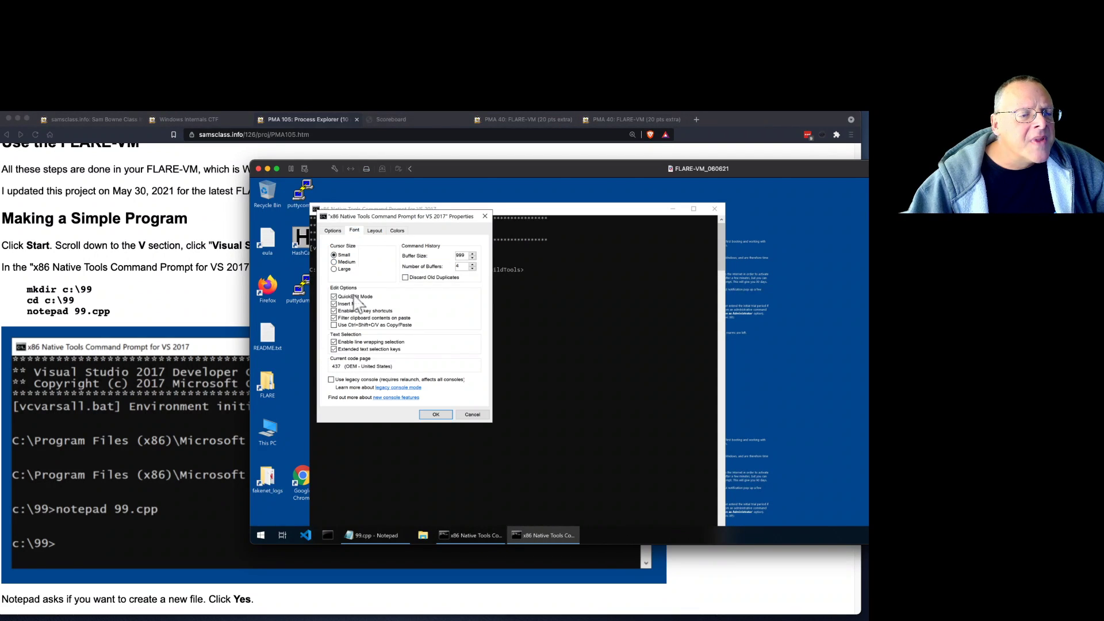
{"action": "left_click", "coordinate": [355, 230]}
{"action": "left_click", "coordinate": [333, 274]}
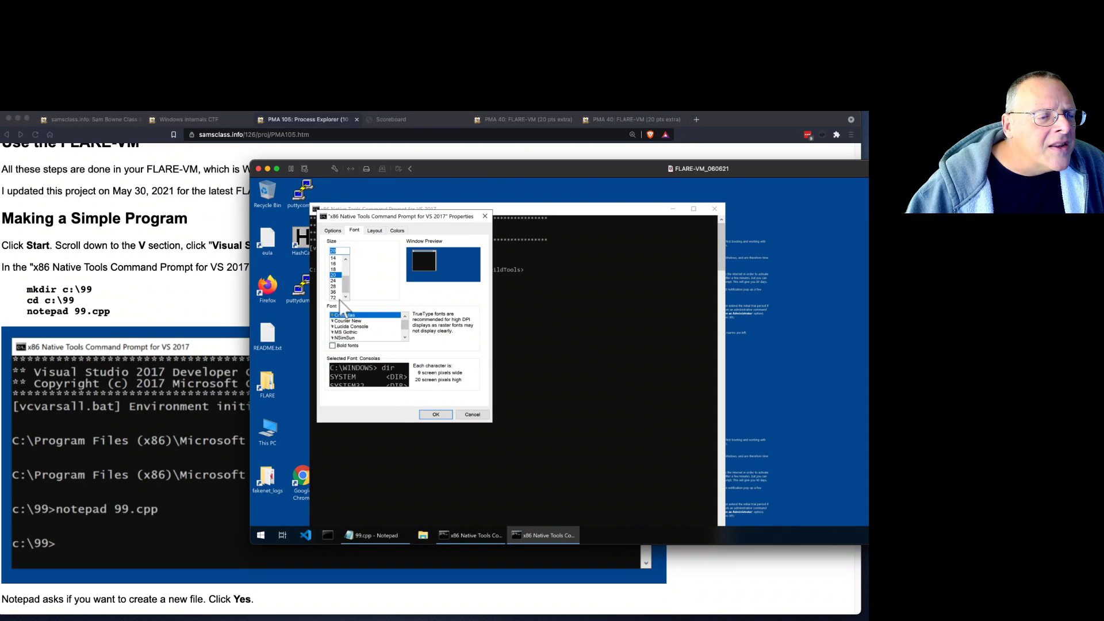
{"action": "left_click", "coordinate": [350, 325]}
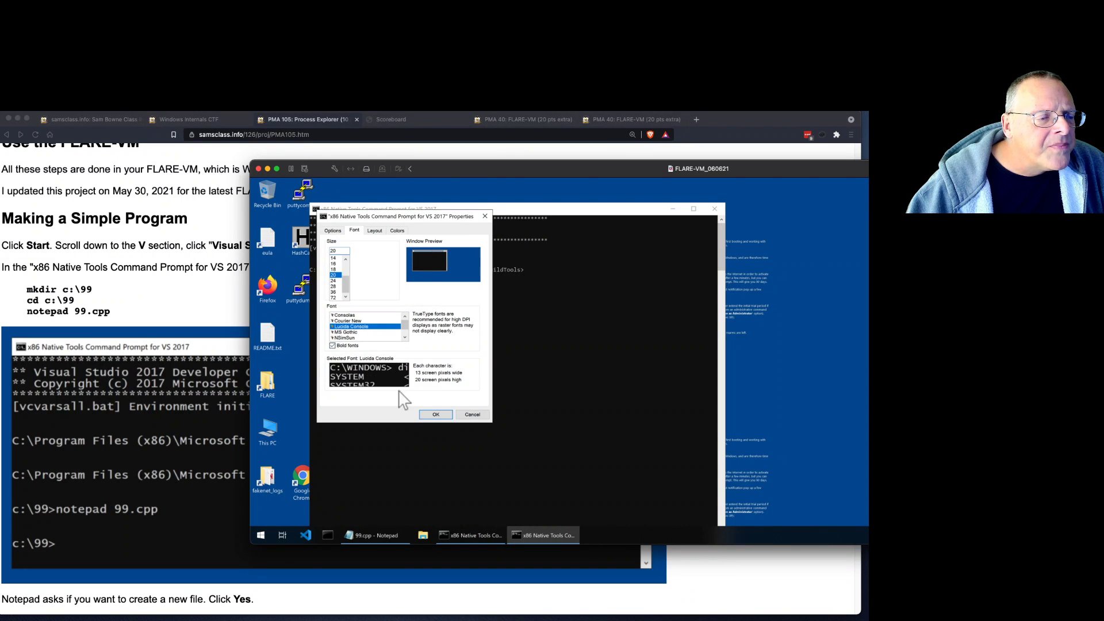
{"action": "left_click", "coordinate": [435, 414]}
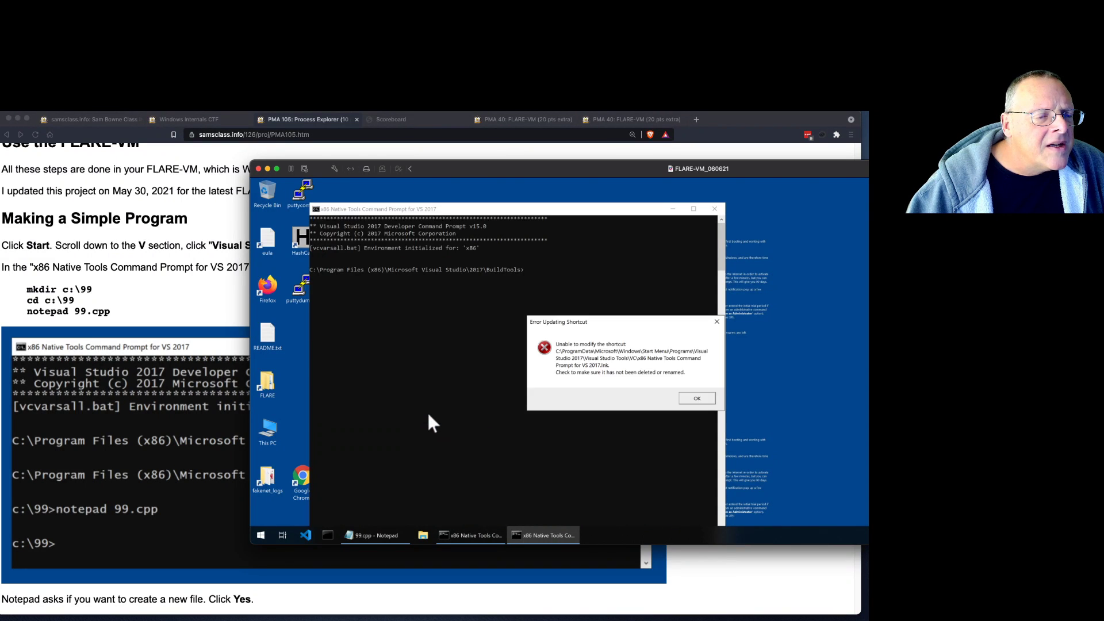
{"action": "left_click", "coordinate": [697, 398]}
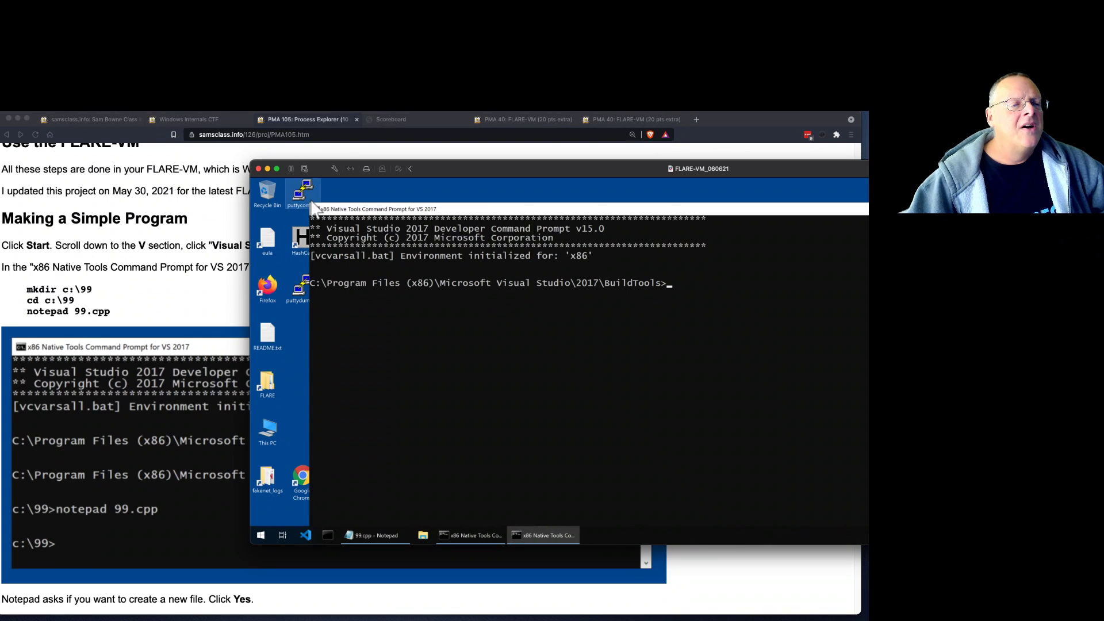
{"action": "left_click_drag", "start_coordinate": [310, 204], "coordinate": [439, 257]}
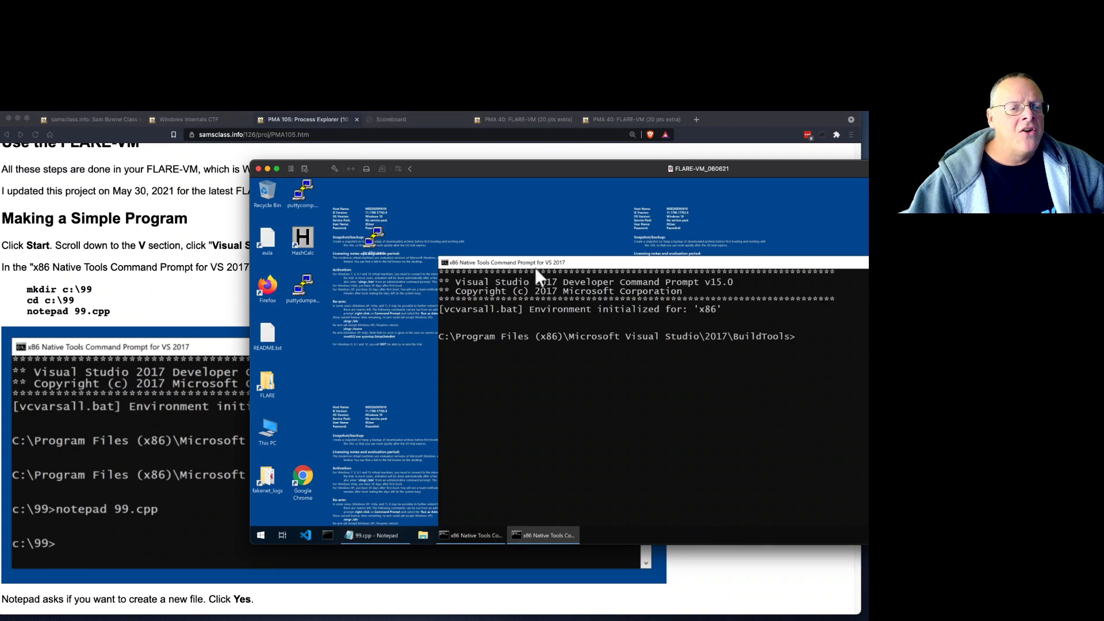
Resize the console, then run cd \99, dir and notepad 99.cpp
{"action": "left_click_drag", "start_coordinate": [414, 216], "coordinate": [420, 212]}
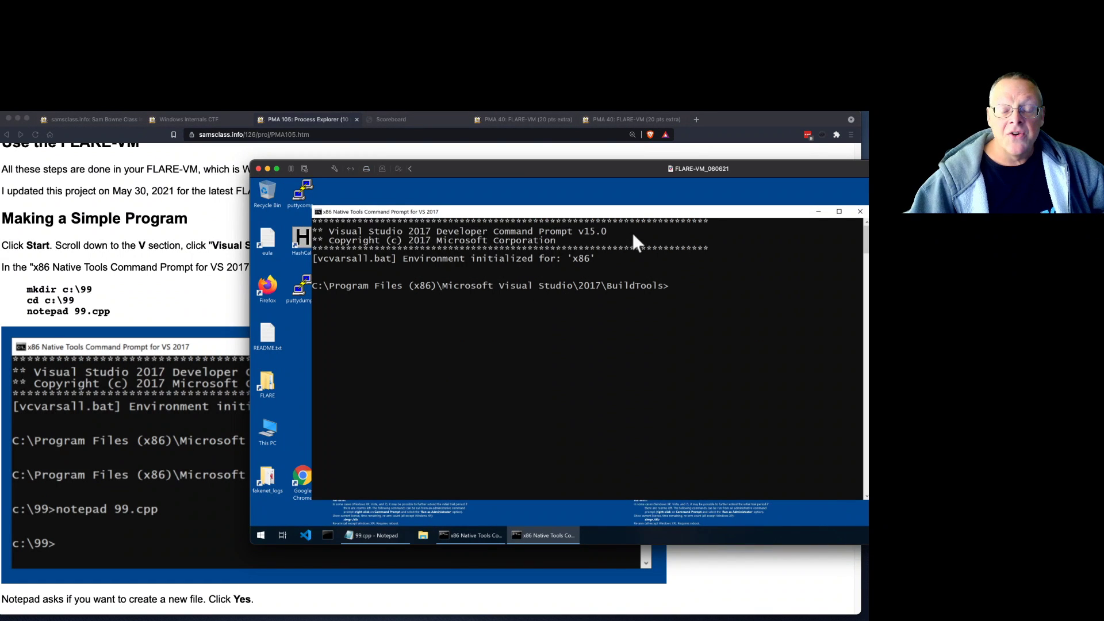
{"action": "left_click_drag", "start_coordinate": [602, 168], "coordinate": [592, 164]}
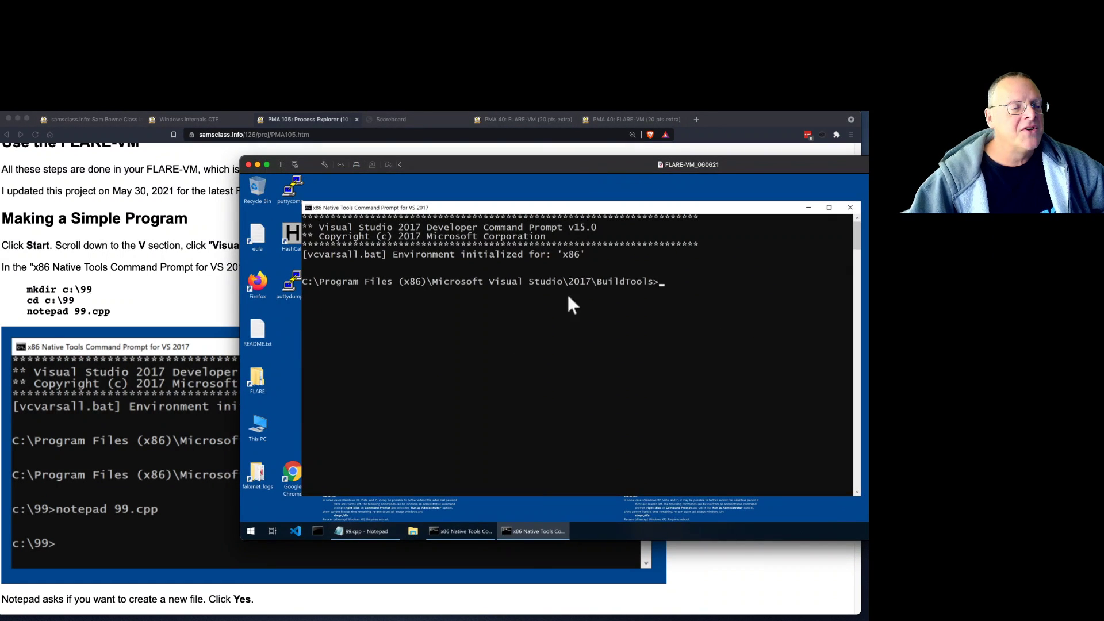
{"action": "type", "text": "cd"}
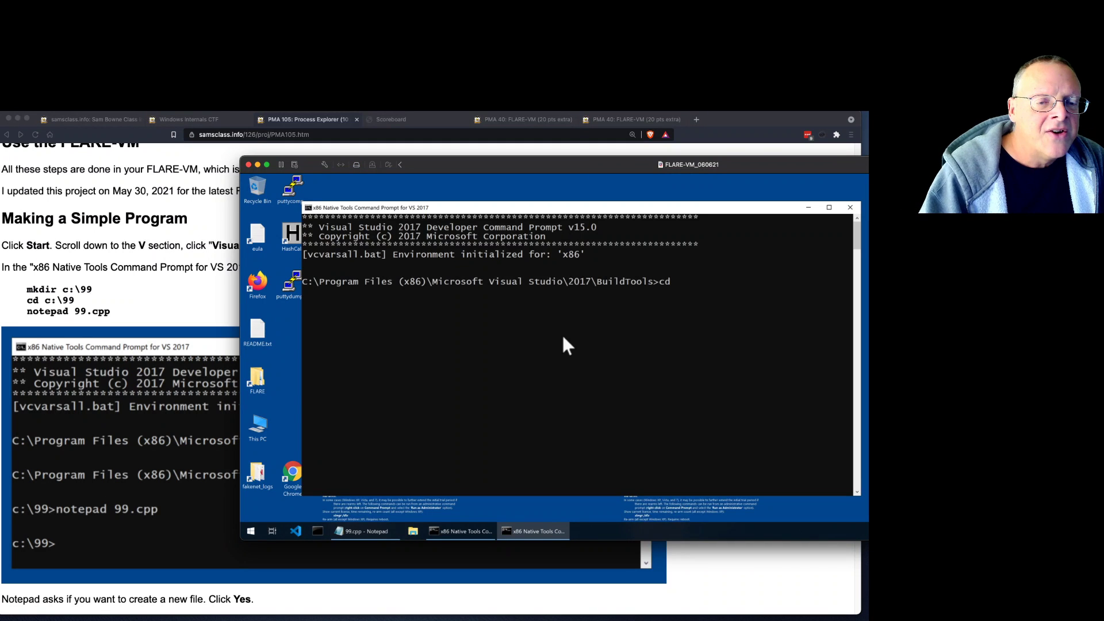
{"action": "type", "text": " \\"}
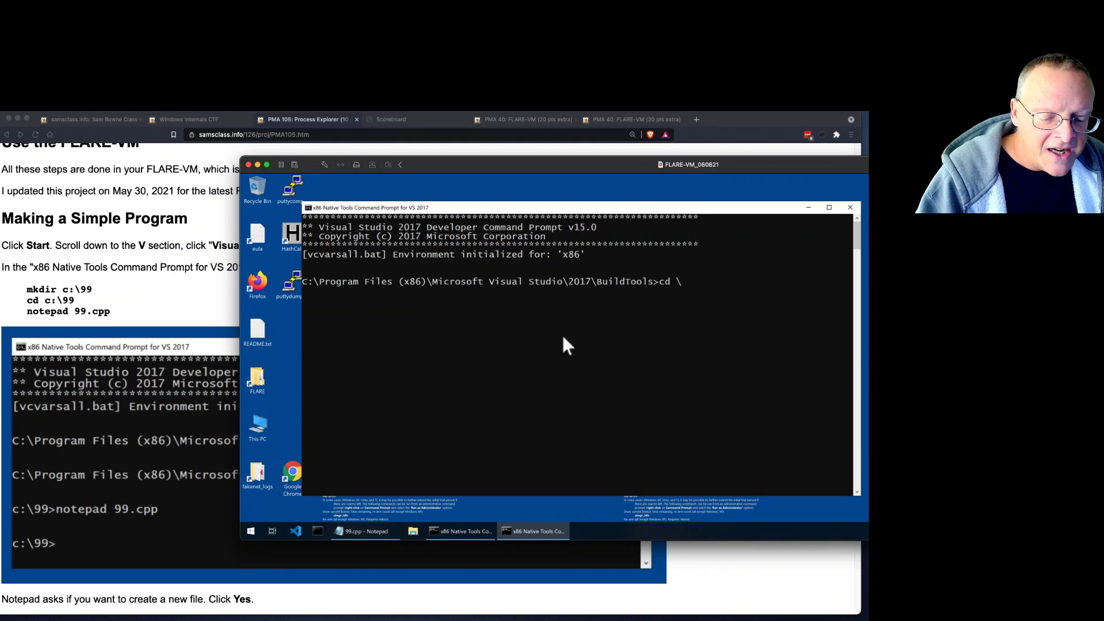
{"action": "type", "text": "99"}
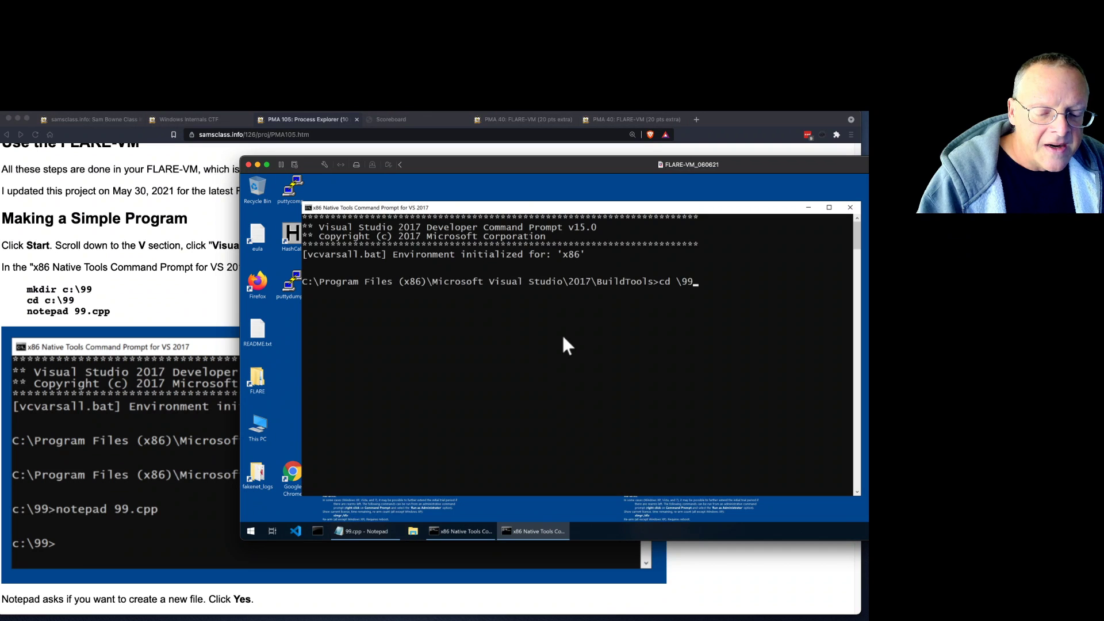
{"action": "key", "text": "Return"}
{"action": "type", "text": "dir"}
{"action": "key", "text": "Return"}
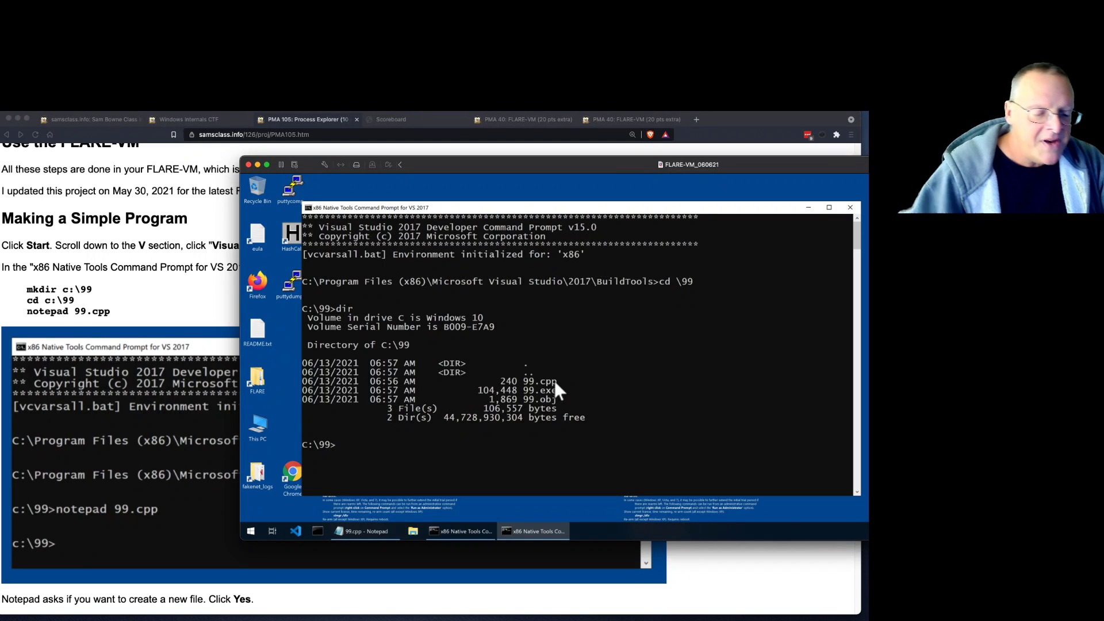
{"action": "type", "text": "notepad"}
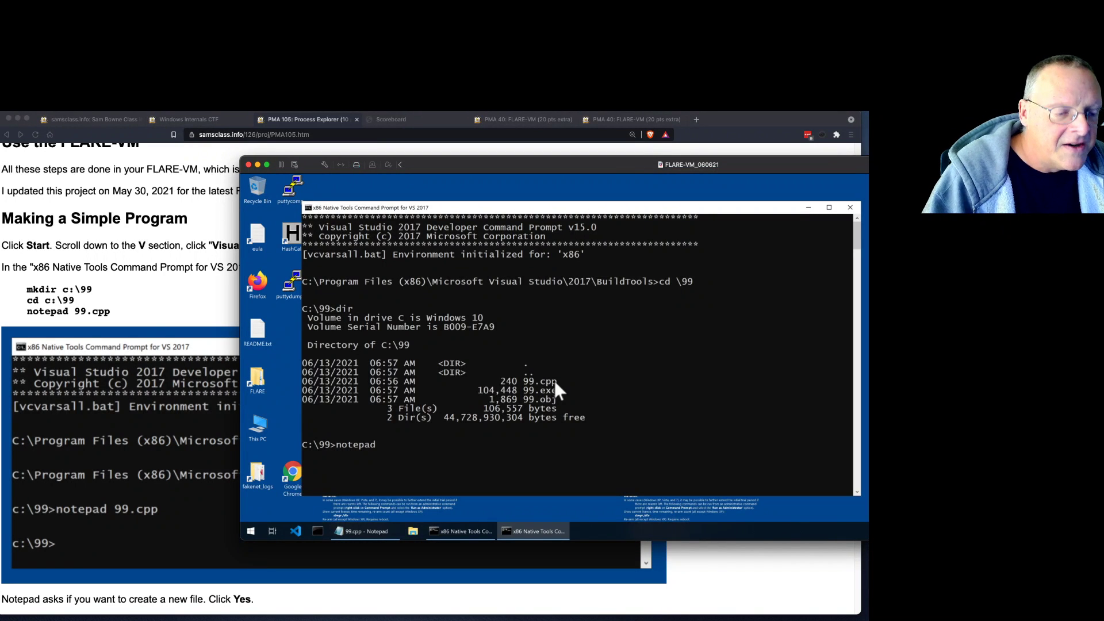
{"action": "type", "text": " 99.cpp"}
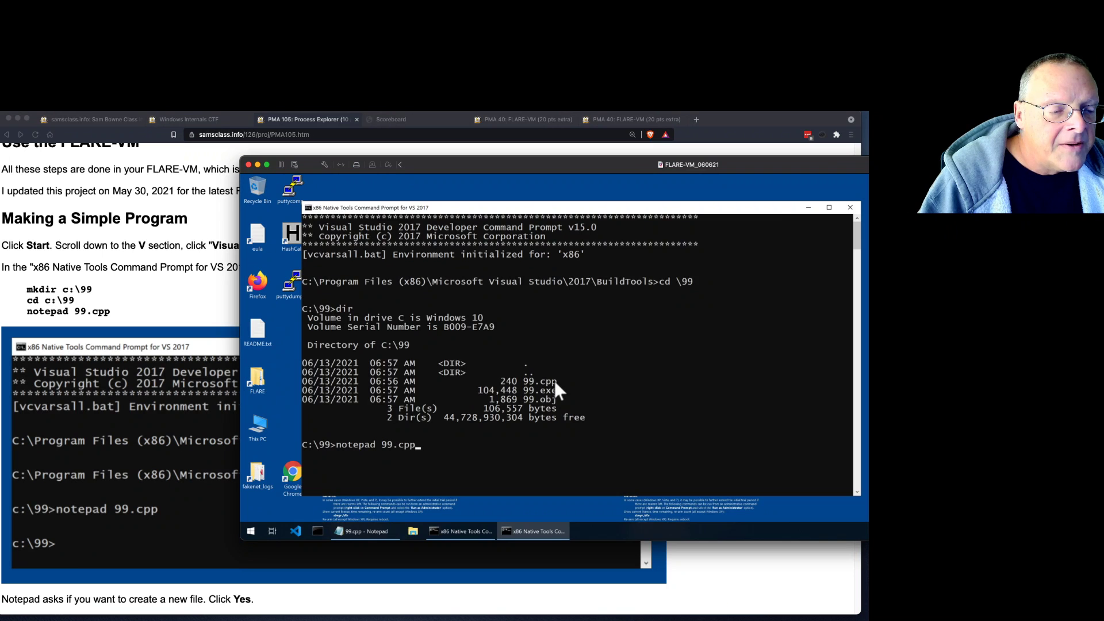
{"action": "key", "text": "Return"}
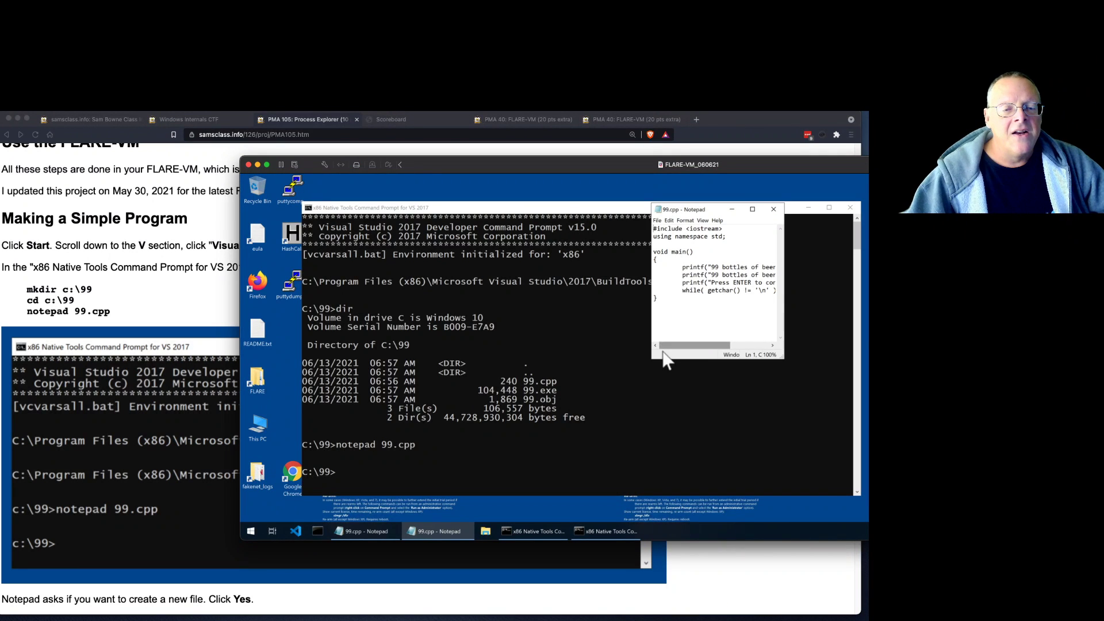
Enlarge Notepad, make its font bold and larger, and move it left
{"action": "left_click_drag", "start_coordinate": [652, 359], "coordinate": [452, 392]}
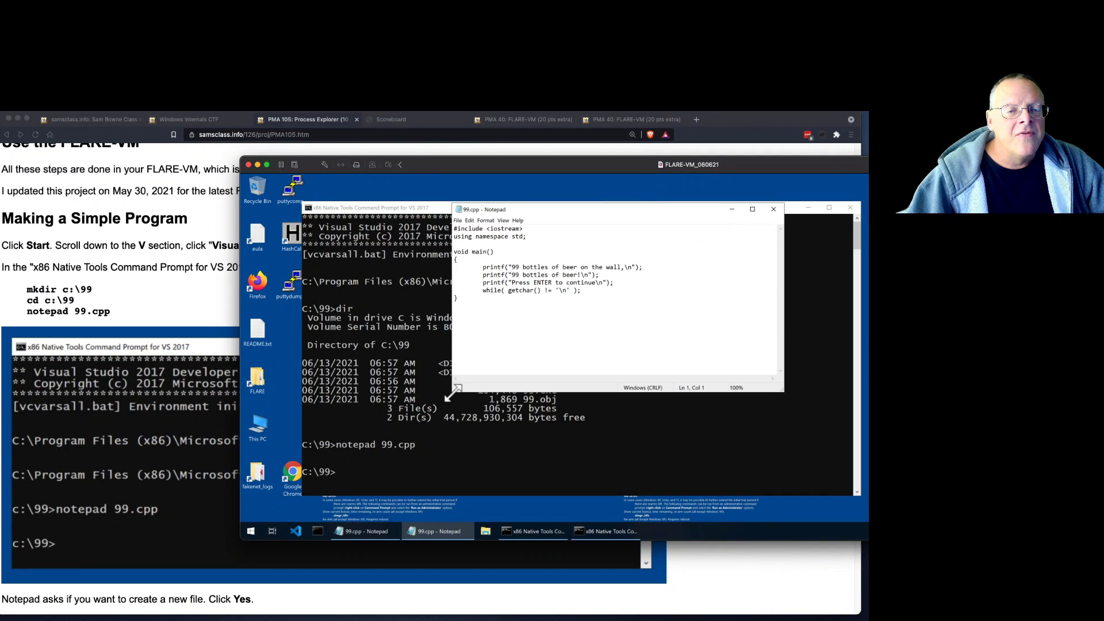
{"action": "left_click", "coordinate": [485, 221]}
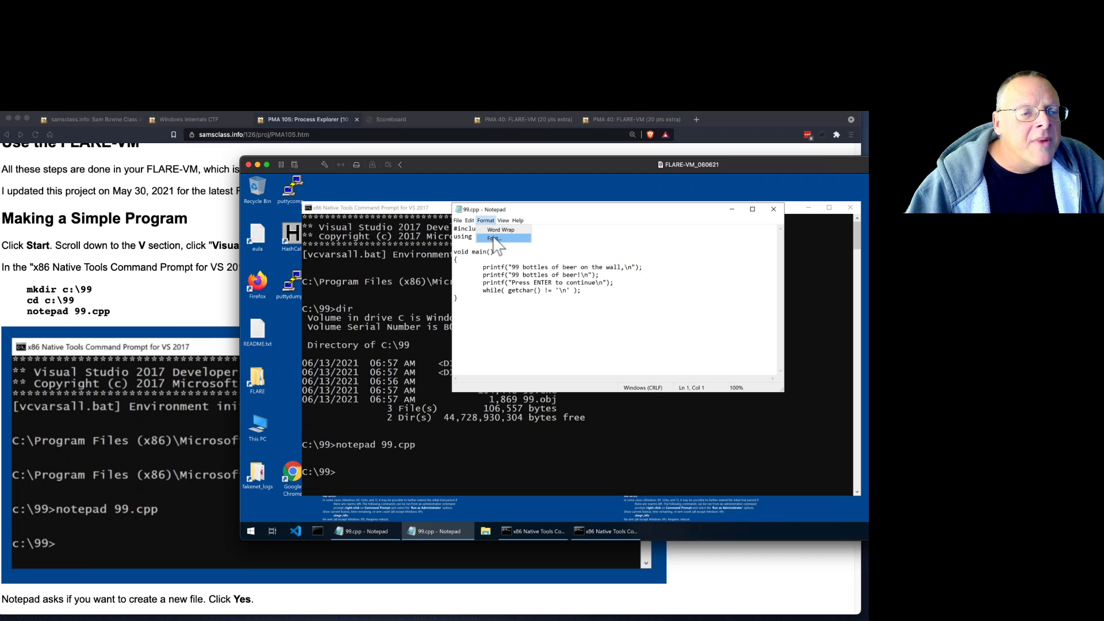
{"action": "left_click", "coordinate": [494, 237]}
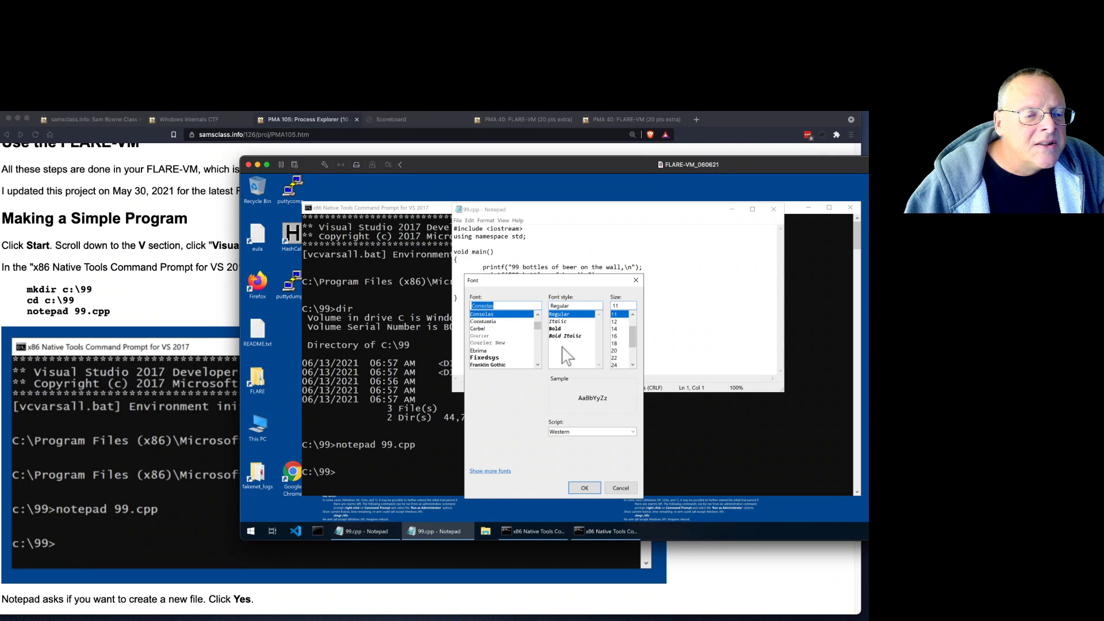
{"action": "left_click", "coordinate": [558, 329]}
{"action": "left_click", "coordinate": [617, 345]}
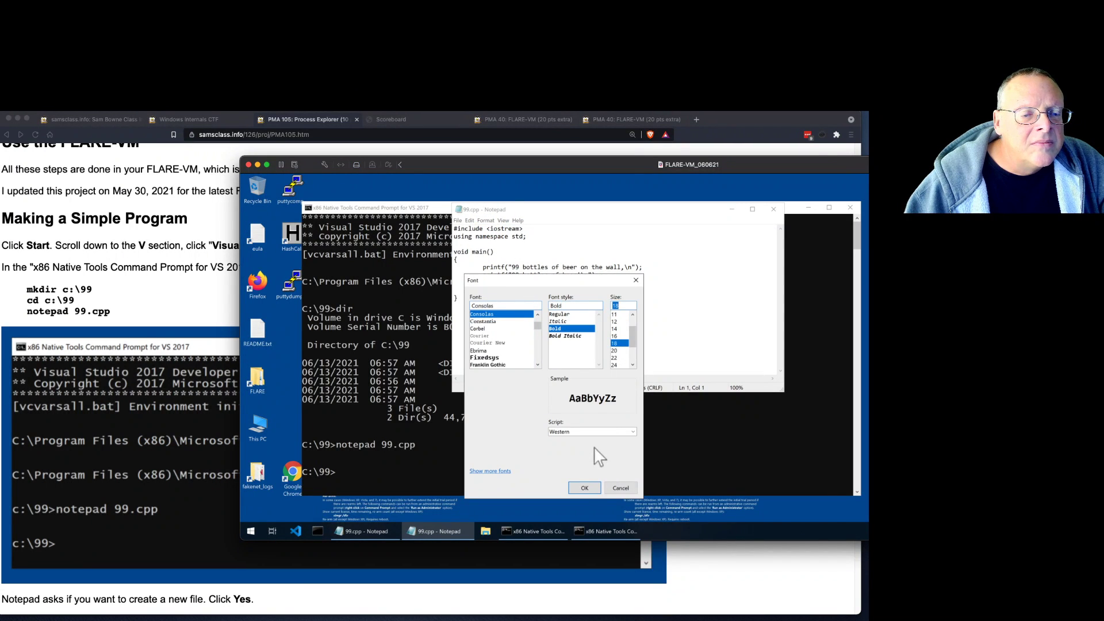
{"action": "left_click", "coordinate": [584, 488]}
{"action": "left_click_drag", "start_coordinate": [552, 210], "coordinate": [483, 208]}
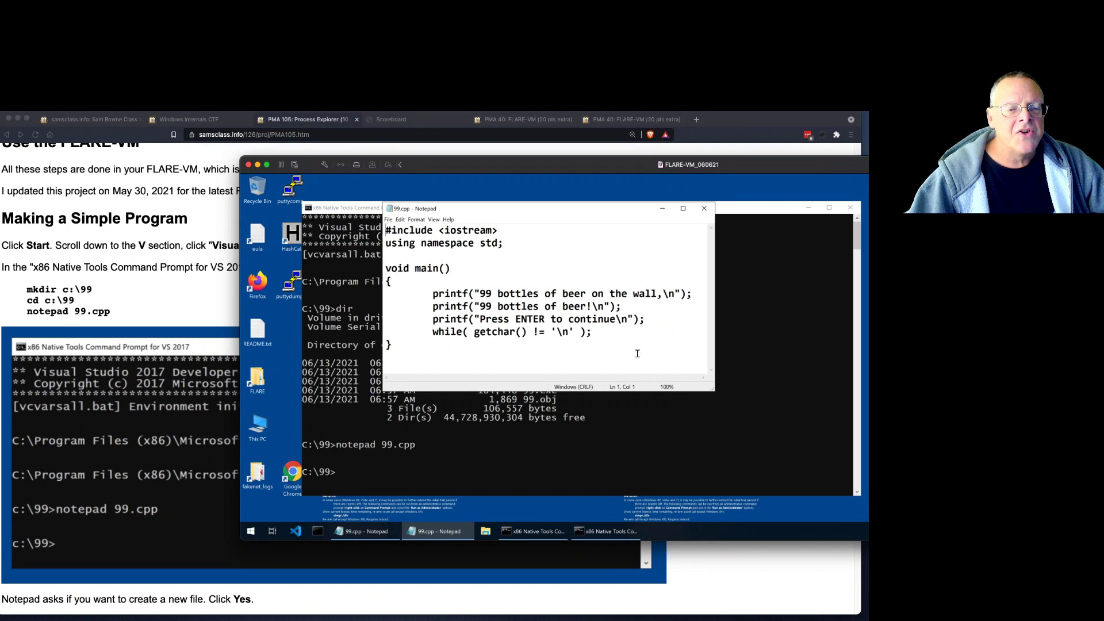
Select the printf lines and the Press ENTER to continue message, then return to the tutorial
{"action": "left_click_drag", "start_coordinate": [469, 293], "coordinate": [616, 319]}
{"action": "left_click", "coordinate": [615, 319]}
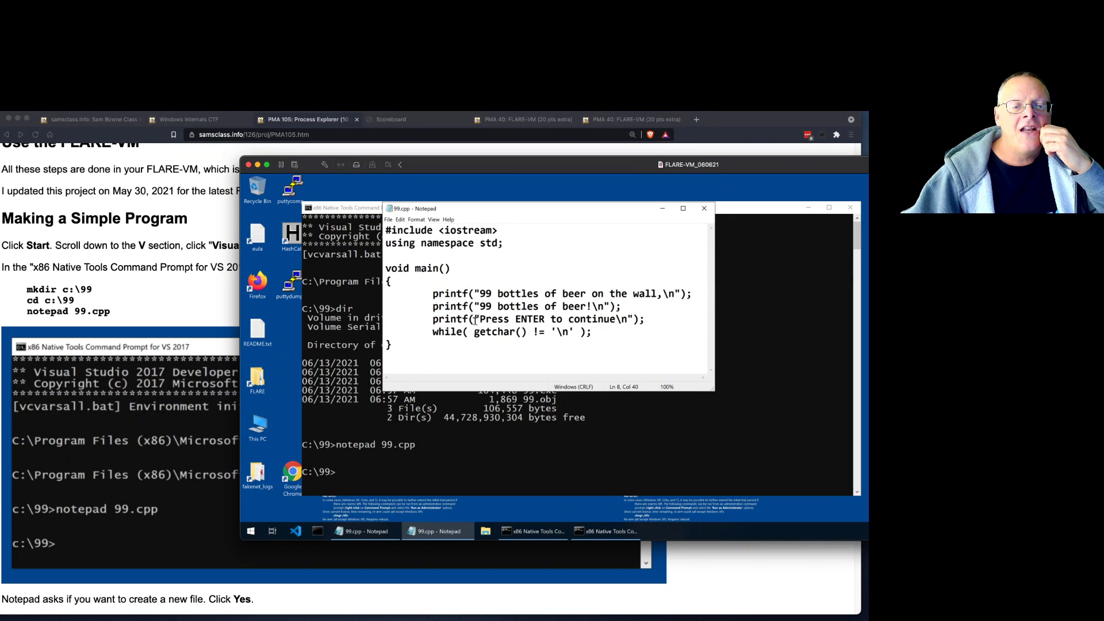
{"action": "left_click_drag", "start_coordinate": [475, 319], "coordinate": [623, 320]}
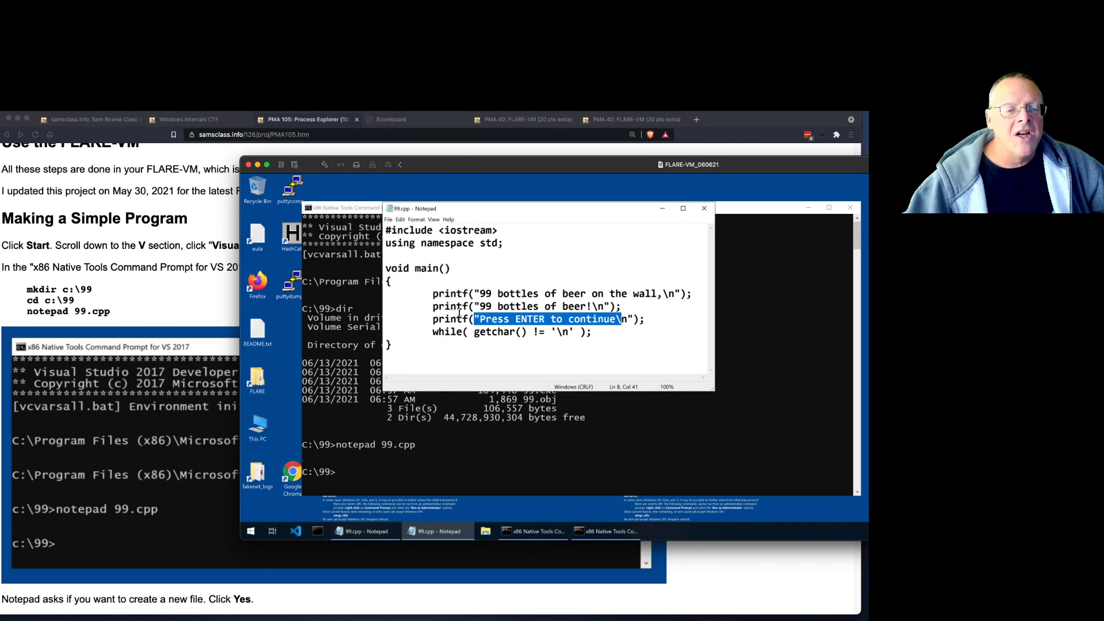
{"action": "left_click", "coordinate": [153, 324]}
Find the tutorial's cl /EHsc 99.cpp compile step, then return to FLARE-VM and close Notepad
{"action": "scroll", "coordinate": [153, 324], "scroll_direction": "down", "scroll_amount": 5}
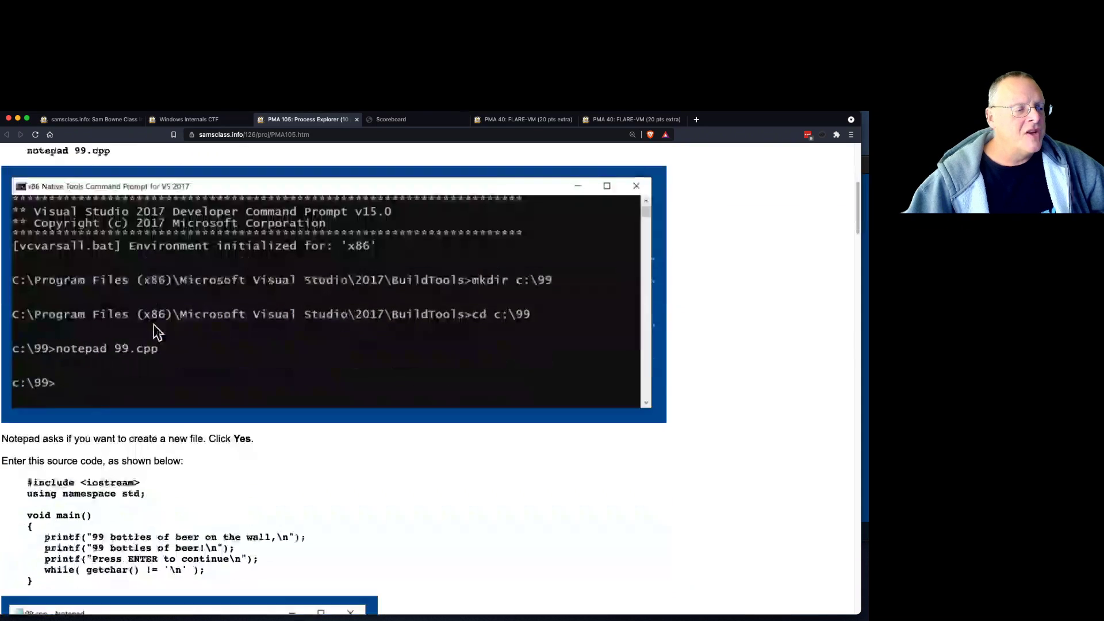
{"action": "scroll", "coordinate": [133, 368], "scroll_direction": "down", "scroll_amount": 10}
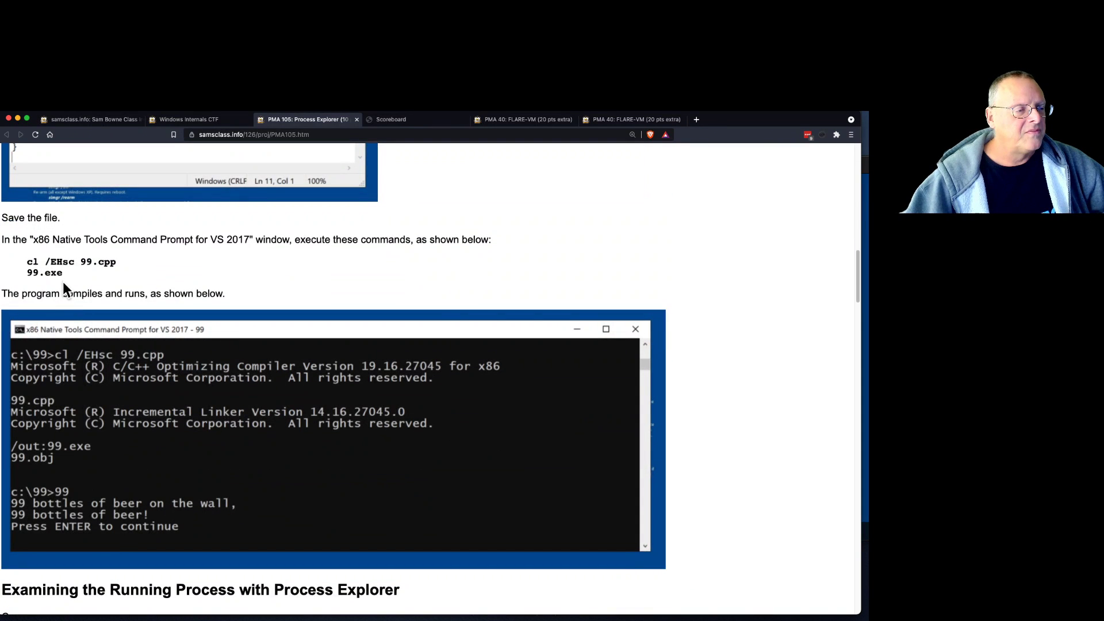
{"action": "double_click", "coordinate": [35, 263]}
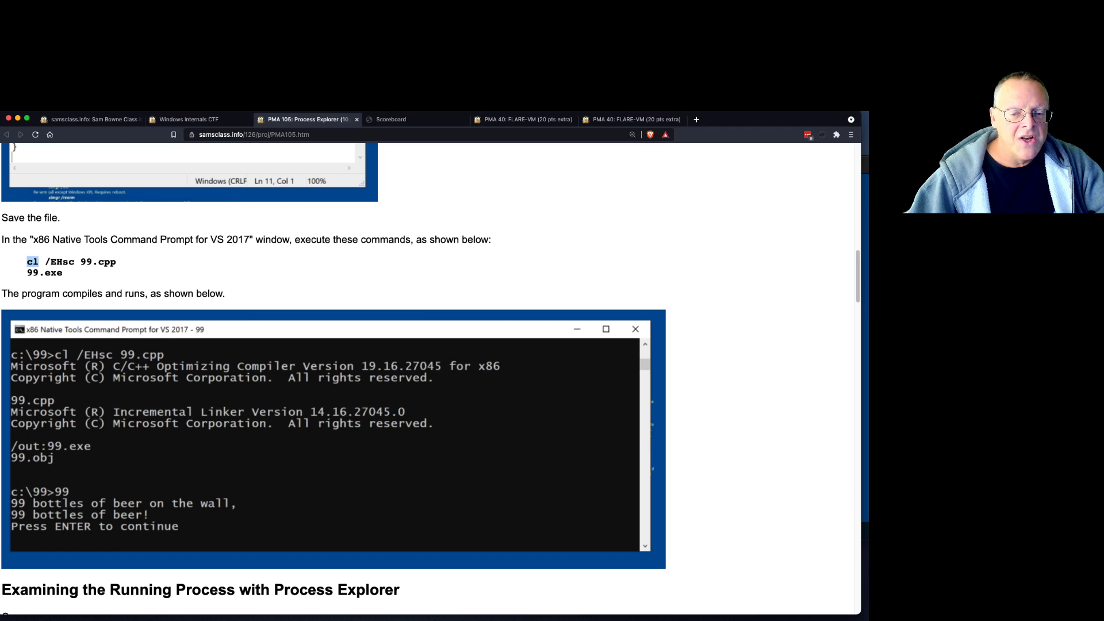
{"action": "key", "text": "super+Tab"}
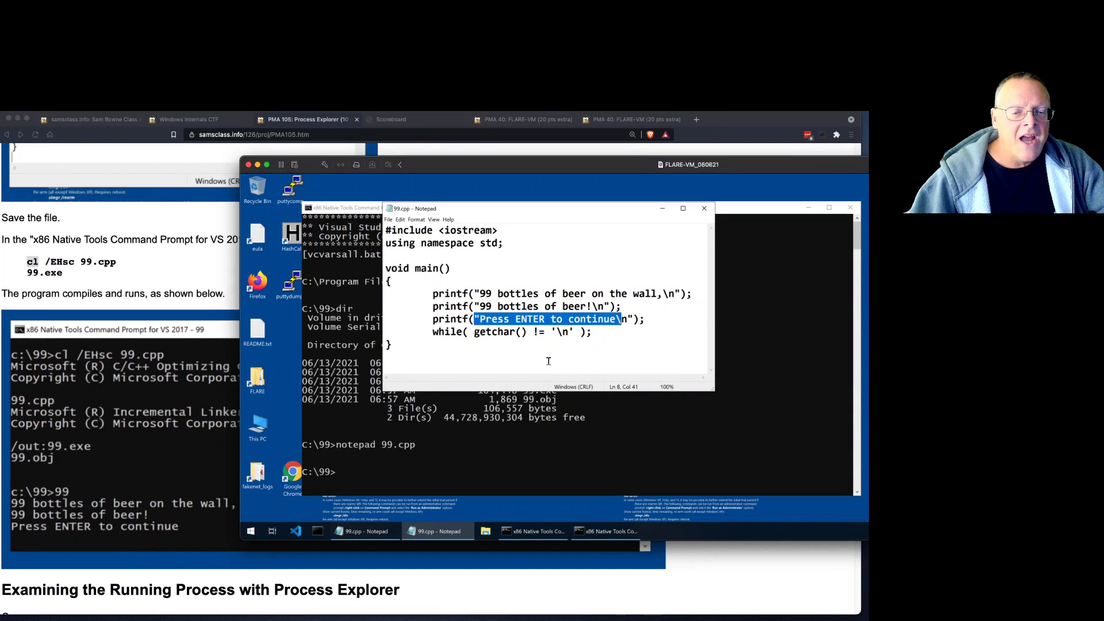
{"action": "left_click", "coordinate": [704, 208]}
Run 99.exe in the x86 Native Tools prompt so it prints the bottles lines
{"action": "left_click", "coordinate": [629, 346]}
{"action": "type", "text": "8"}
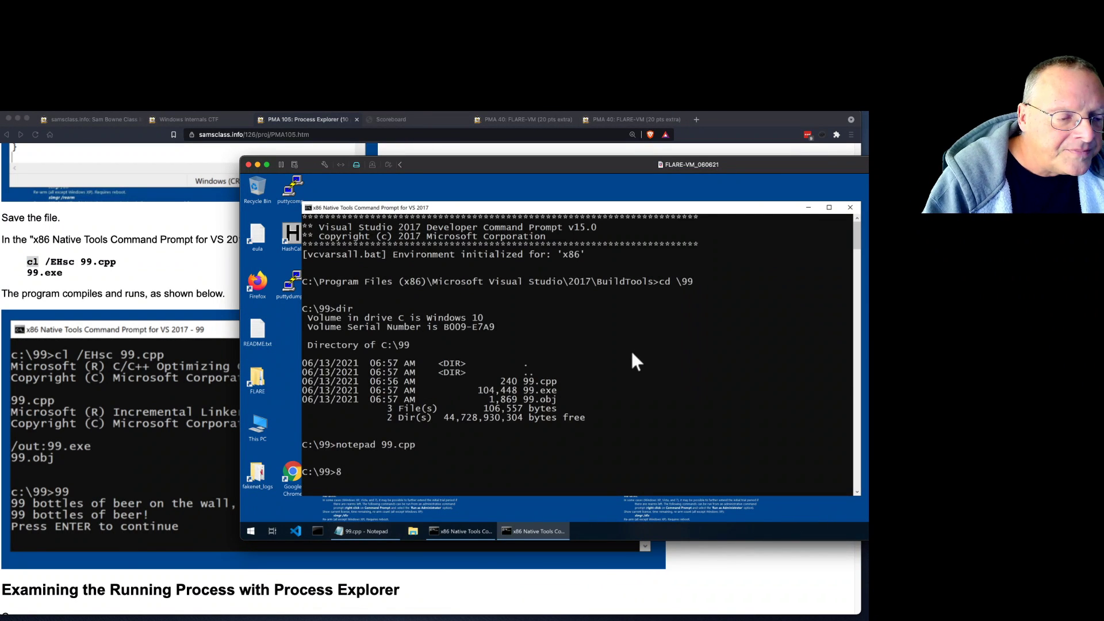
{"action": "type", "text": "9.exe"}
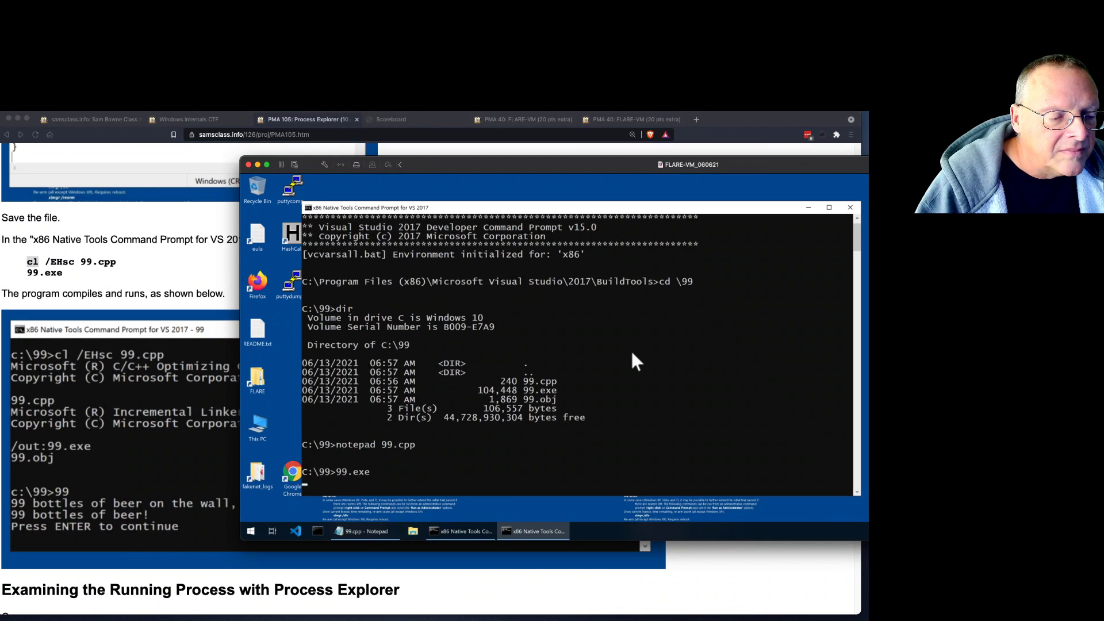
{"action": "key", "text": "Return"}
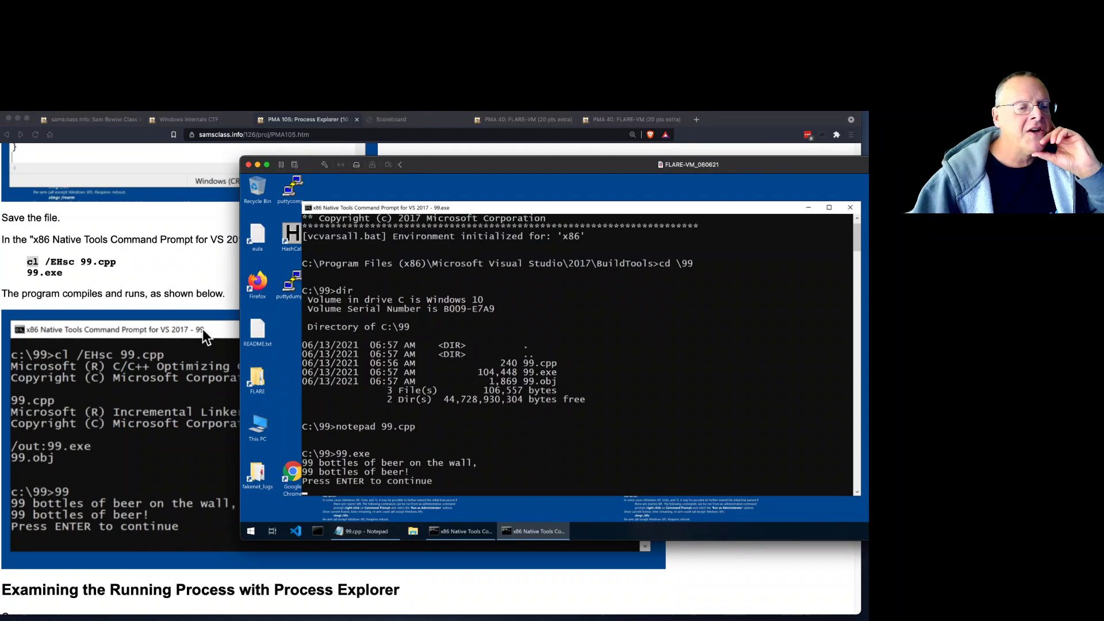
Glance at the tutorial page in Brave, then go back to the FLARE-VM window
{"action": "scroll", "coordinate": [177, 336], "scroll_direction": "down", "scroll_amount": 5}
{"action": "left_click", "coordinate": [175, 340]}
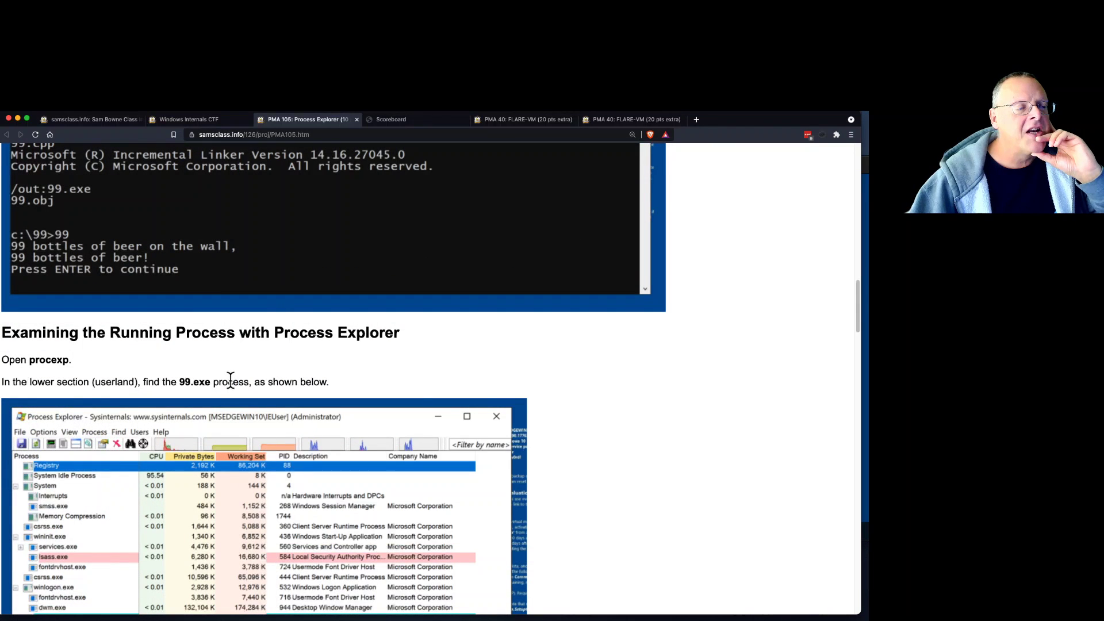
{"action": "key", "text": "super+Tab"}
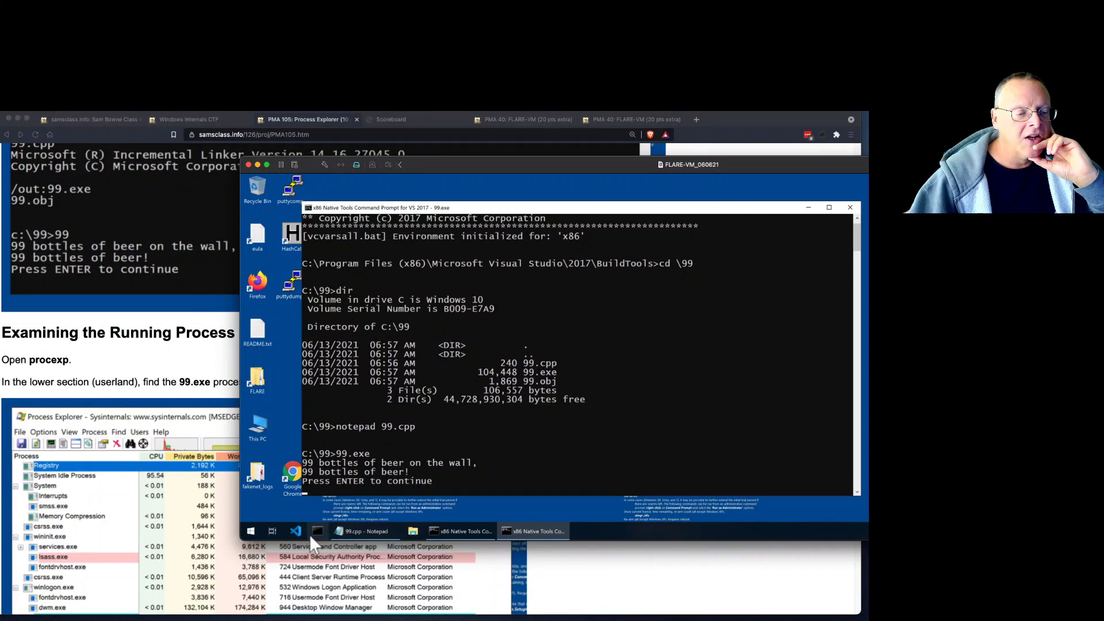
Search the Start menu for 'proce' and launch the procexp best match
{"action": "left_click", "coordinate": [250, 531]}
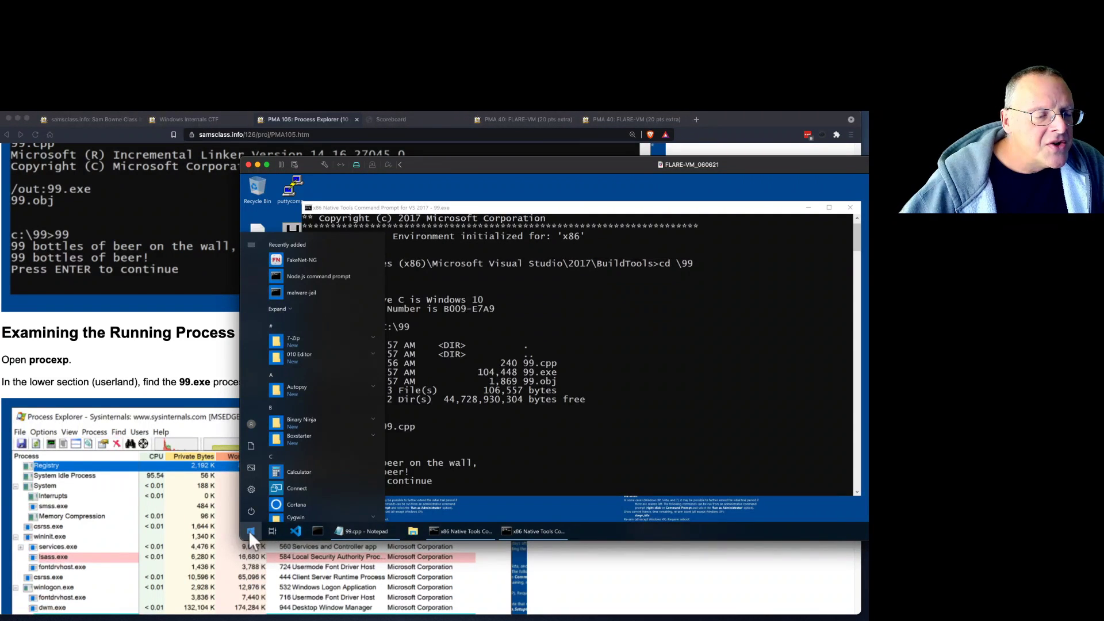
{"action": "type", "text": "proce"}
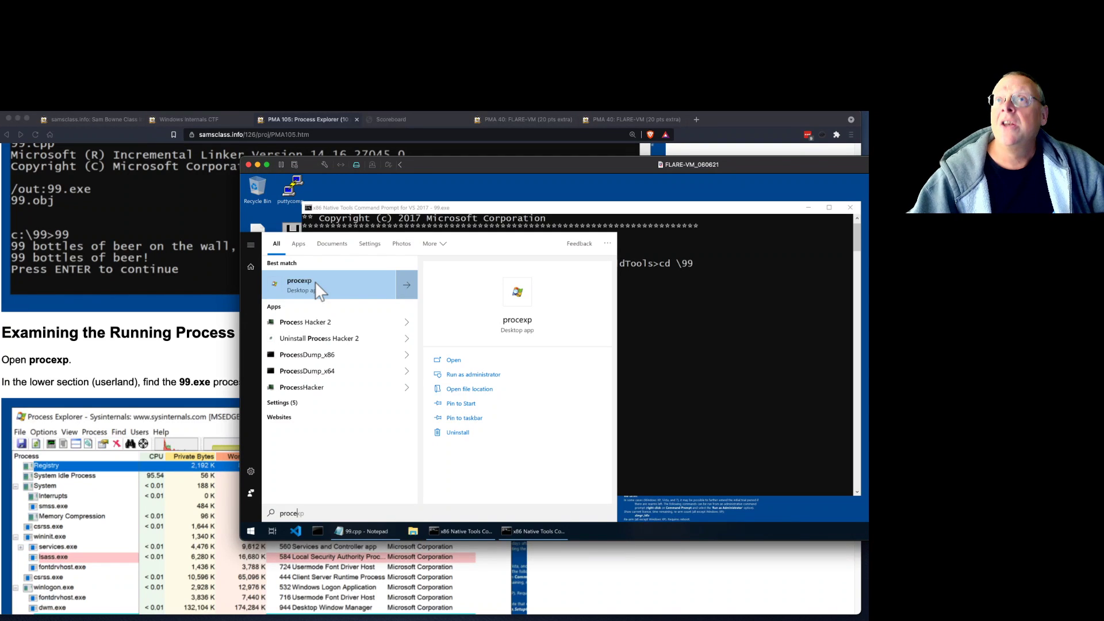
{"action": "left_click", "coordinate": [315, 281]}
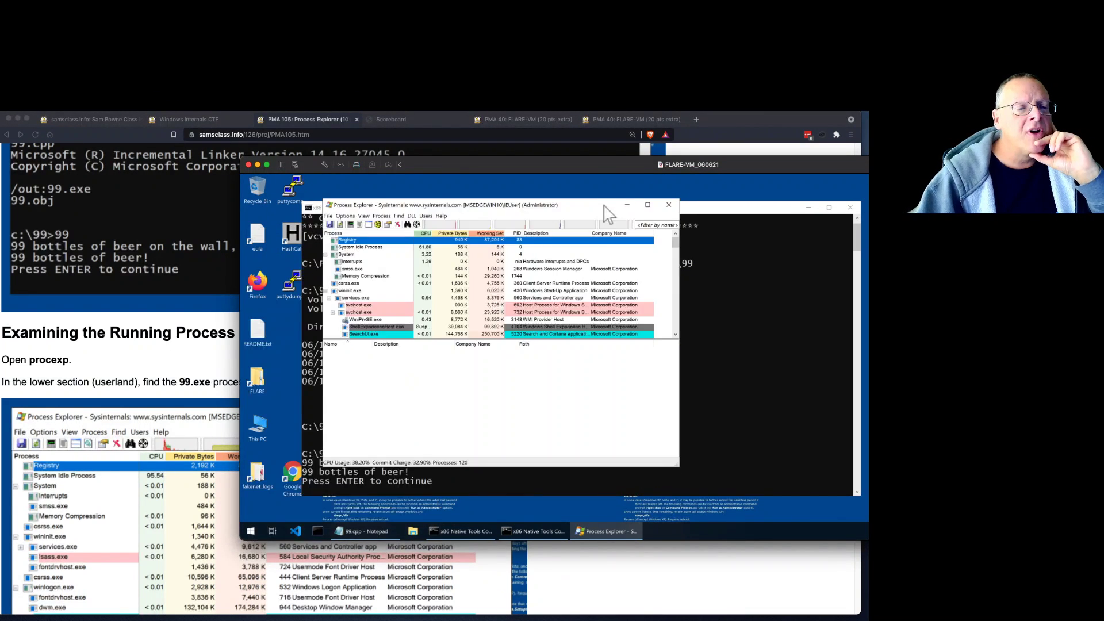
Set the process list font to 14-point bold and move the window up and left
{"action": "left_click", "coordinate": [364, 216]}
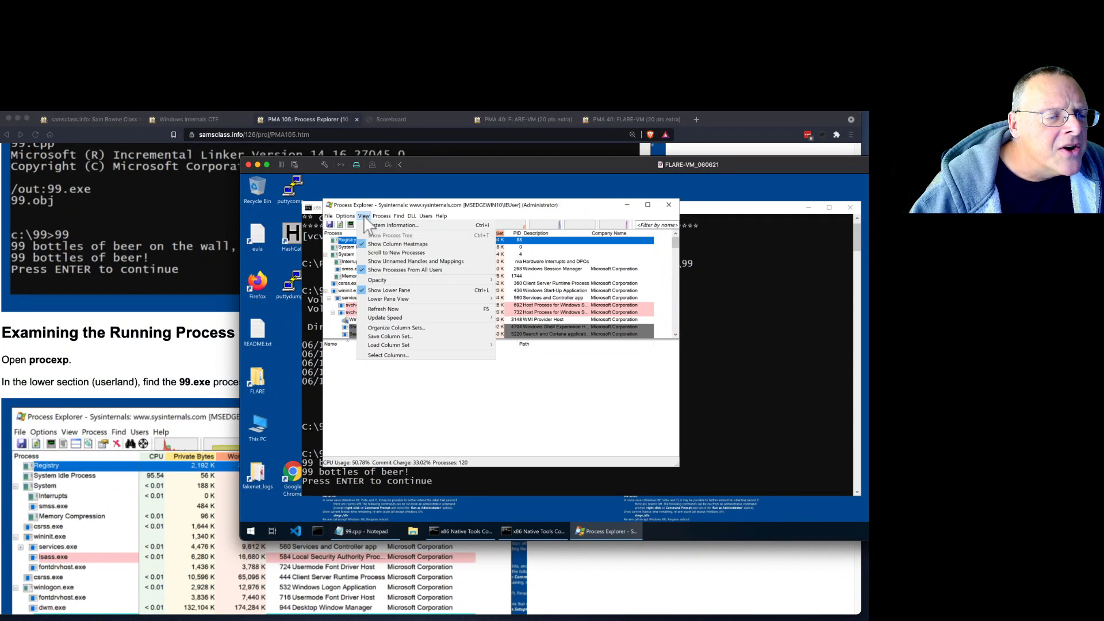
{"action": "left_click", "coordinate": [345, 216]}
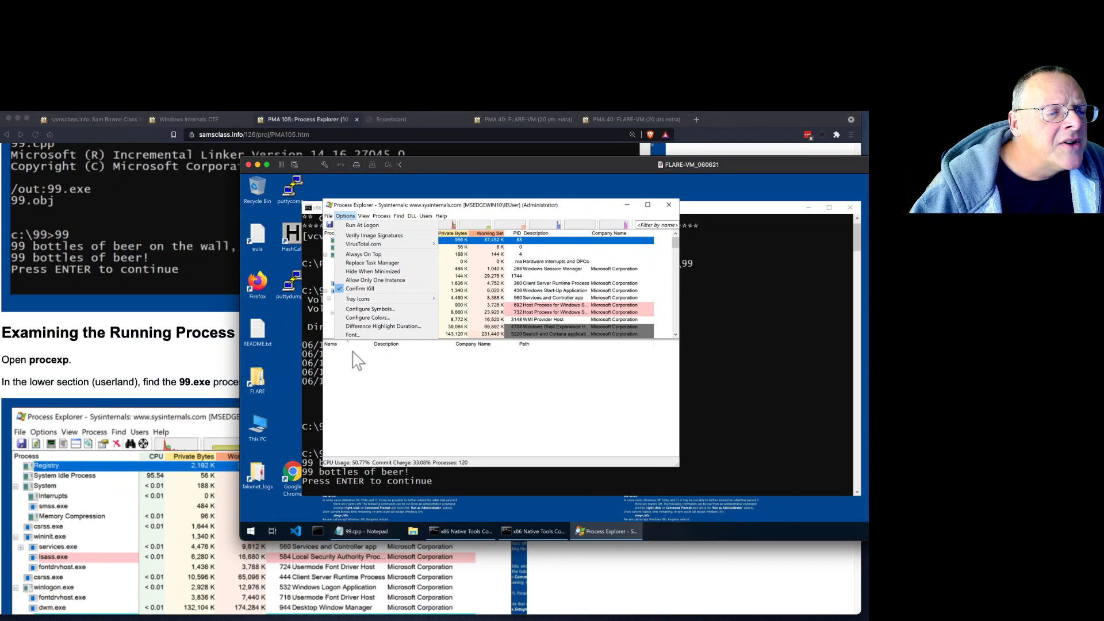
{"action": "left_click", "coordinate": [353, 335]}
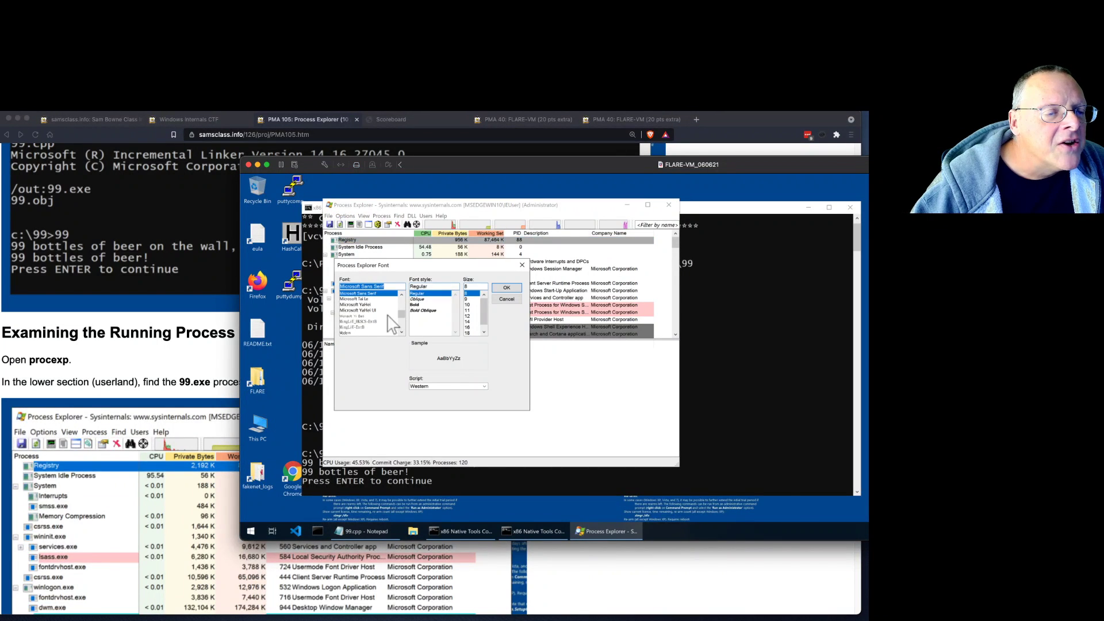
{"action": "left_click", "coordinate": [468, 321]}
{"action": "left_click", "coordinate": [415, 304]}
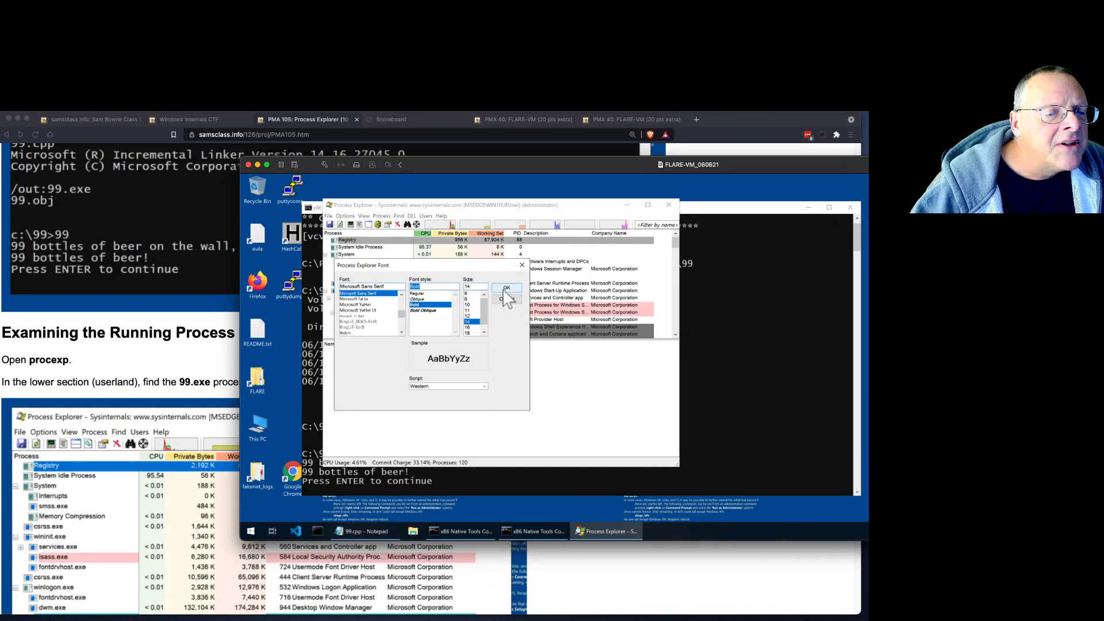
{"action": "left_click", "coordinate": [506, 288]}
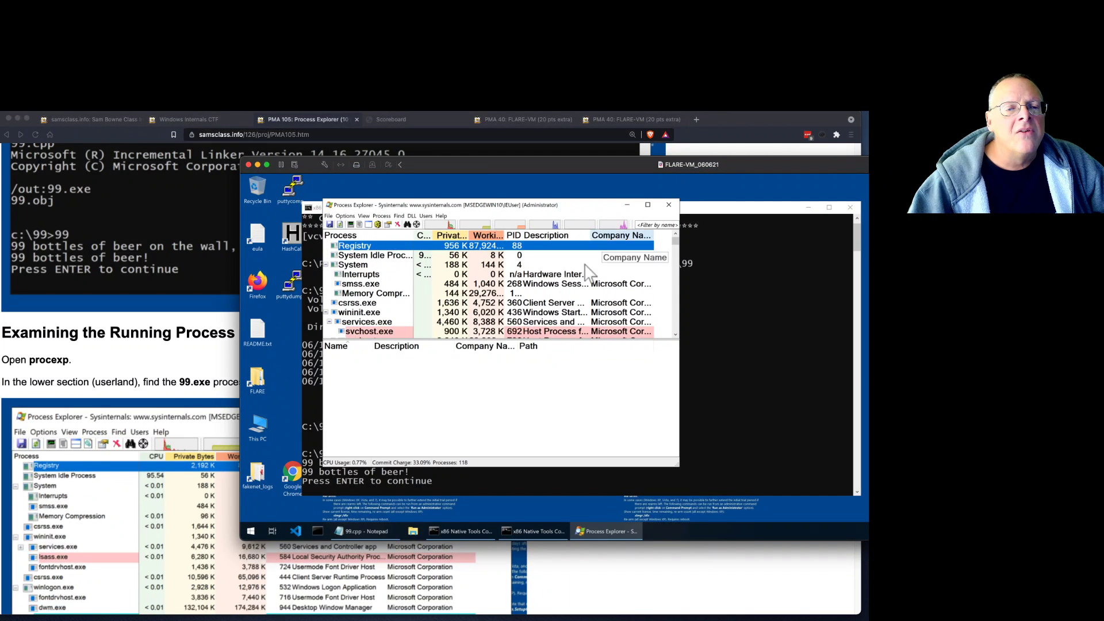
{"action": "left_click_drag", "start_coordinate": [522, 208], "coordinate": [459, 192]}
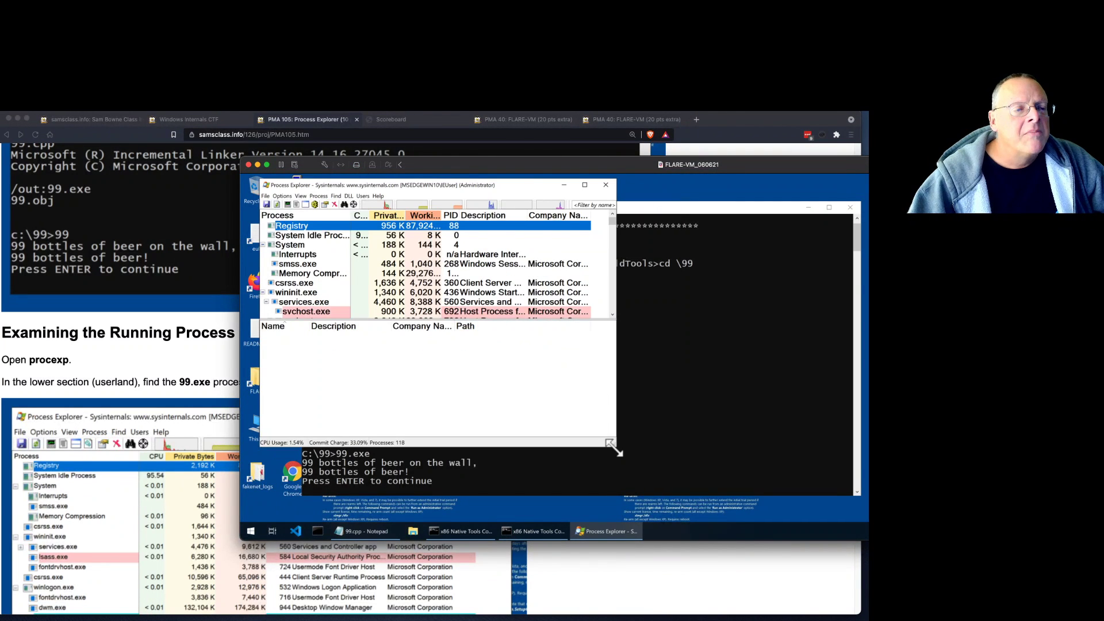
Enlarge the Process Explorer window and widen the Process and CPU columns
{"action": "left_click_drag", "start_coordinate": [615, 446], "coordinate": [757, 517]}
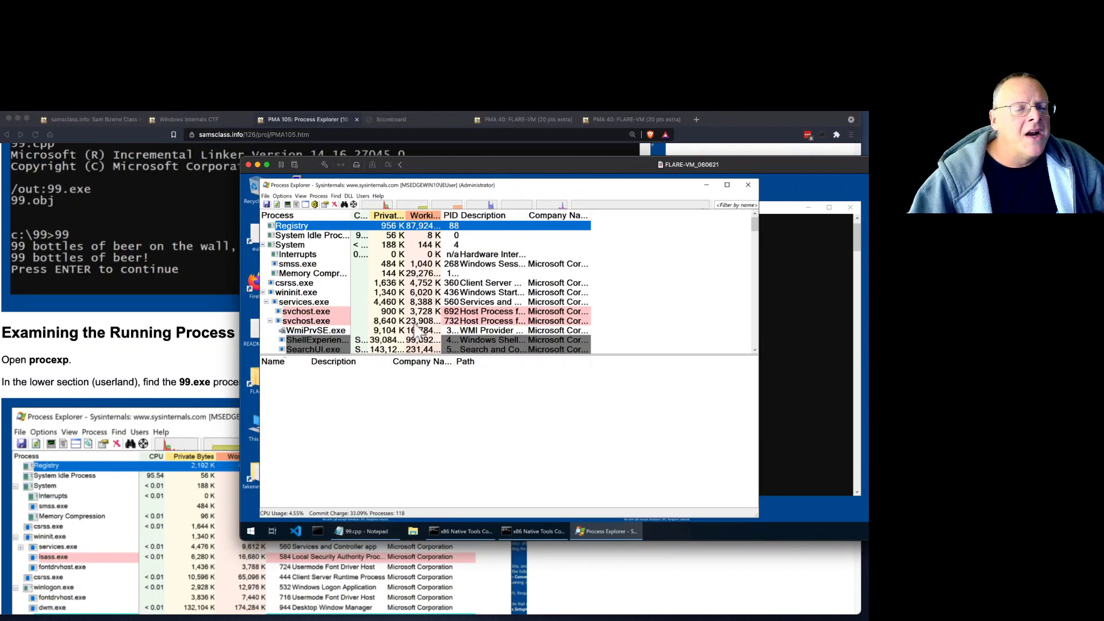
{"action": "left_click", "coordinate": [350, 254]}
{"action": "left_click_drag", "start_coordinate": [351, 255], "coordinate": [414, 255]}
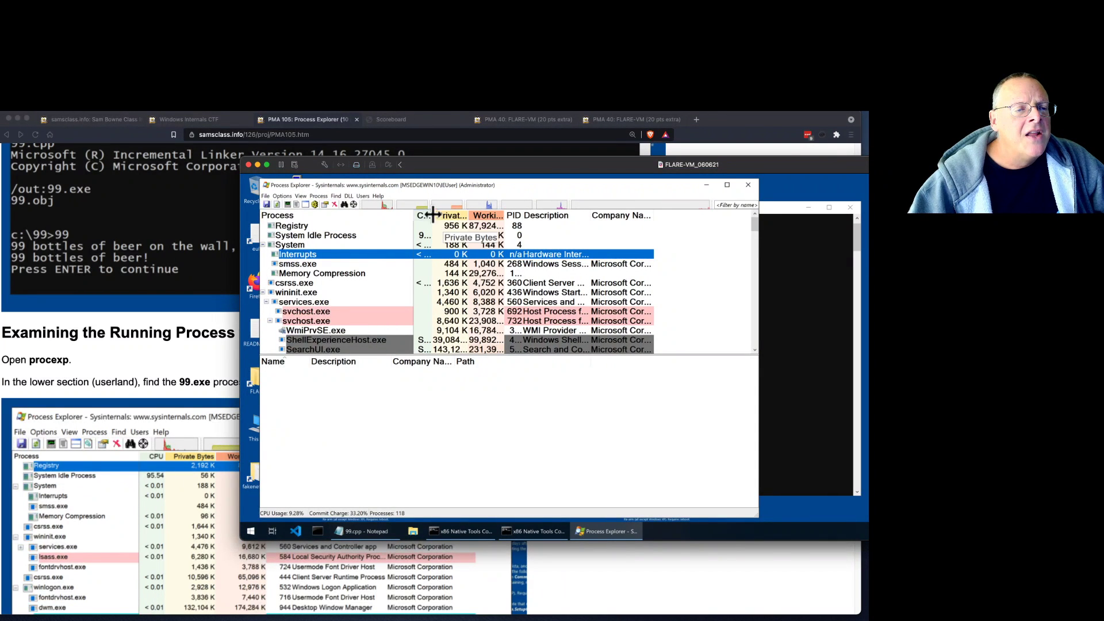
{"action": "left_click_drag", "start_coordinate": [462, 215], "coordinate": [632, 215]}
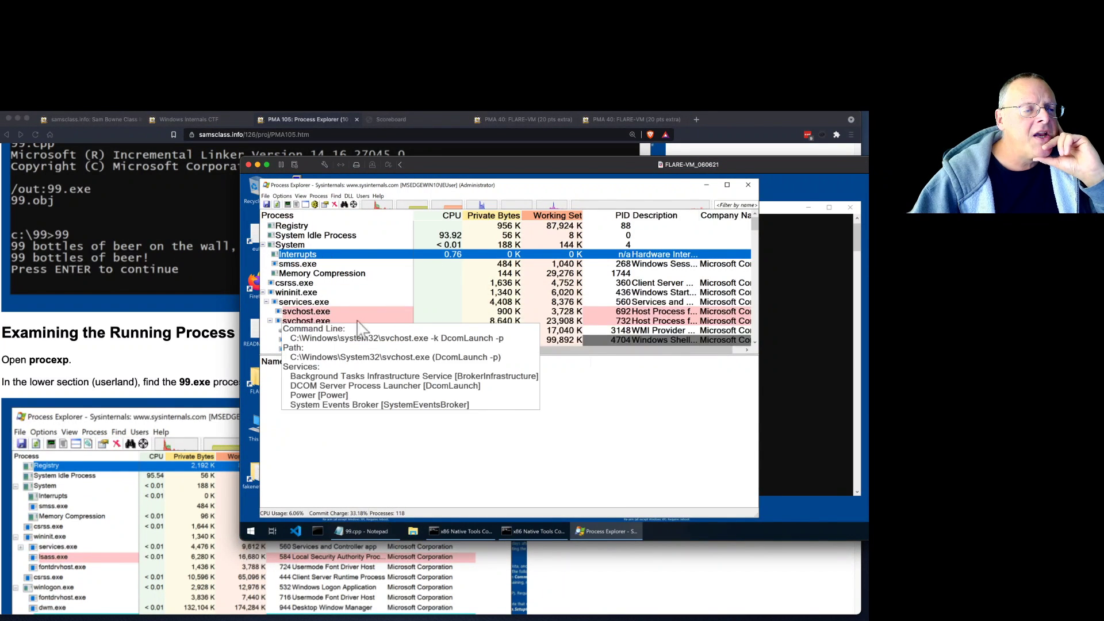
{"action": "scroll", "coordinate": [394, 297], "scroll_direction": "down", "scroll_amount": 4}
{"action": "scroll", "coordinate": [385, 305], "scroll_direction": "down", "scroll_amount": 4}
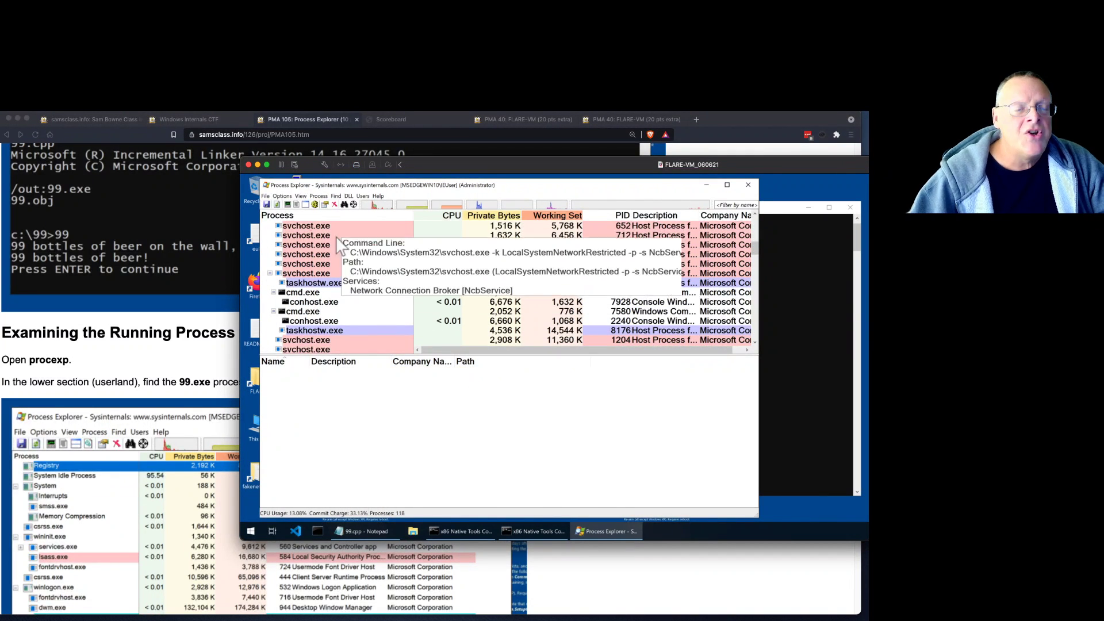
Hide the lower pane and scroll down to explorer.exe, cmd.exe and 99.exe
{"action": "left_click", "coordinate": [301, 196]}
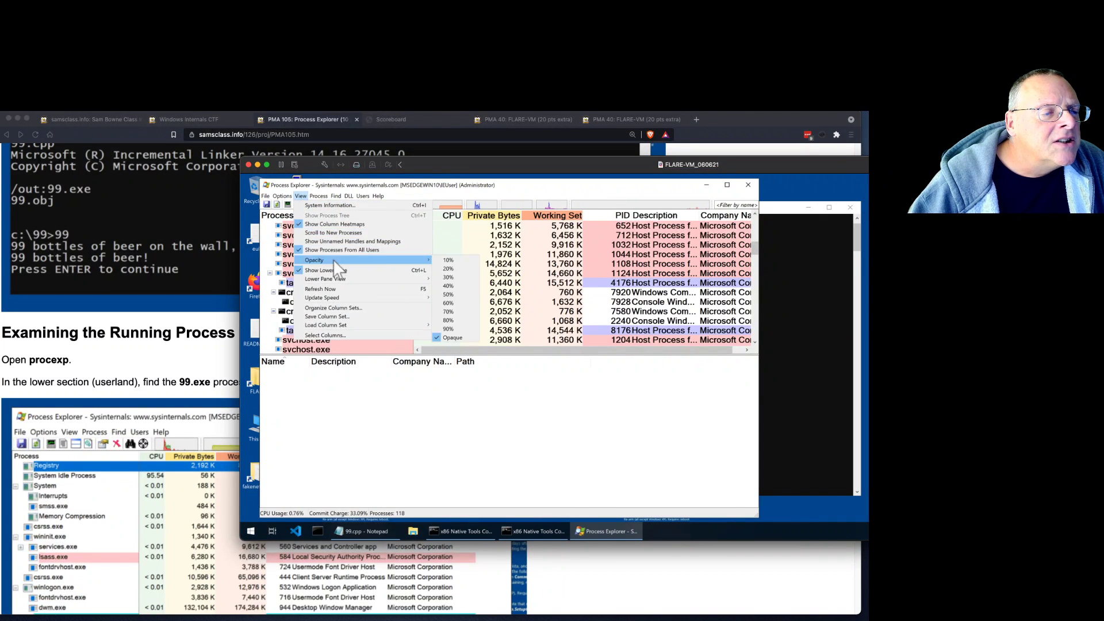
{"action": "left_click", "coordinate": [335, 270]}
{"action": "scroll", "coordinate": [436, 357], "scroll_direction": "down", "scroll_amount": 5}
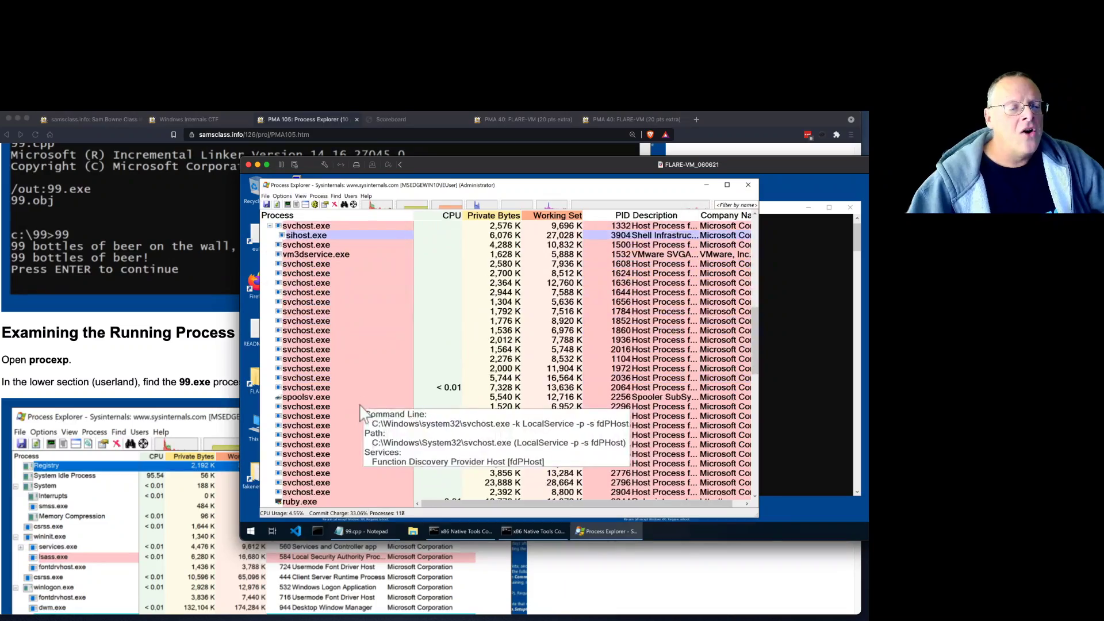
{"action": "scroll", "coordinate": [436, 356], "scroll_direction": "down", "scroll_amount": 7}
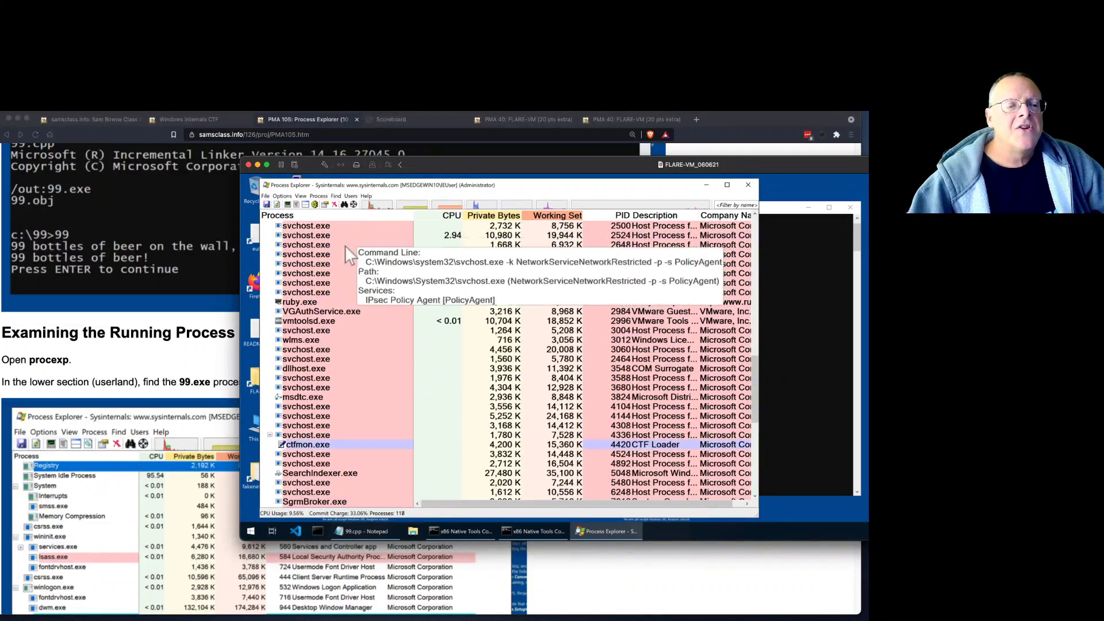
{"action": "scroll", "coordinate": [313, 303], "scroll_direction": "down", "scroll_amount": 5}
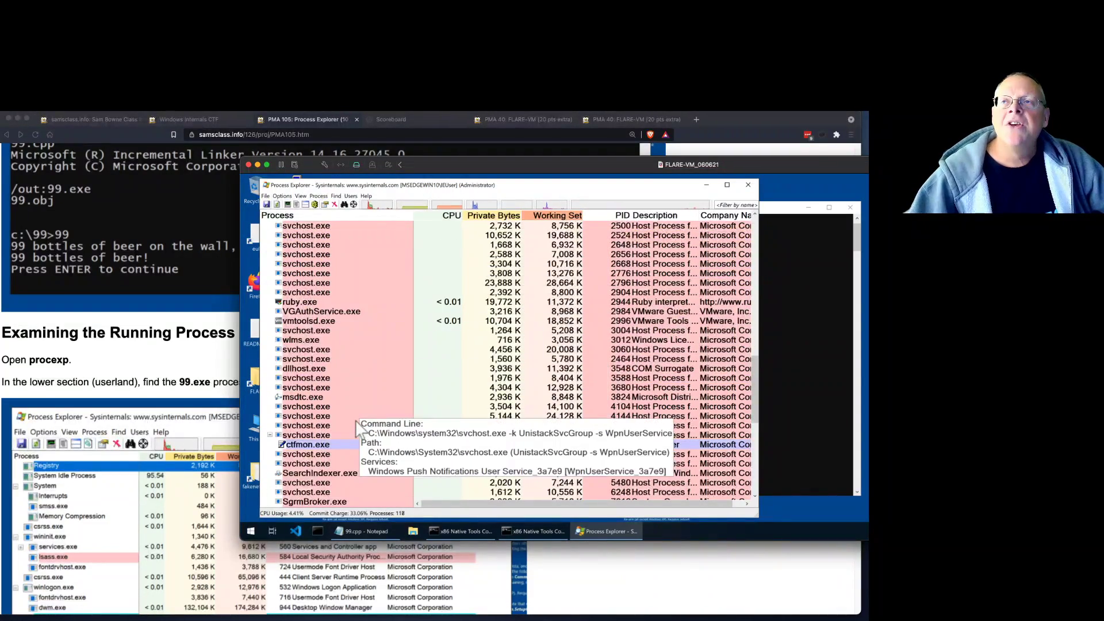
{"action": "scroll", "coordinate": [357, 425], "scroll_direction": "down", "scroll_amount": 5}
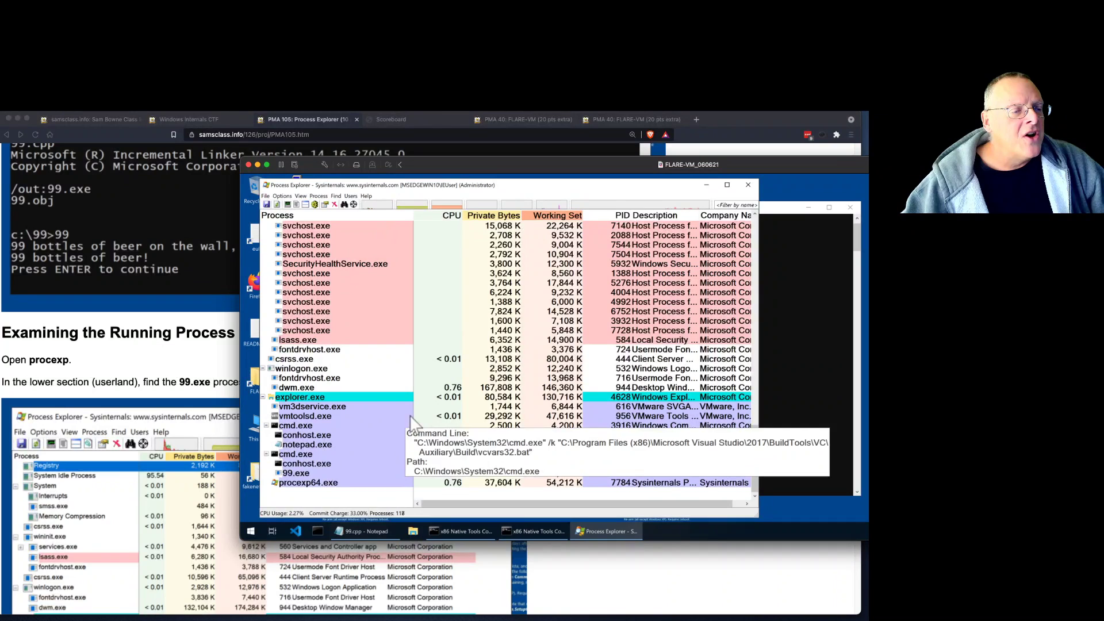
Check several processes' command lines and select the 99.exe row (PID 4588)
{"action": "mouse_move", "coordinate": [380, 269]}
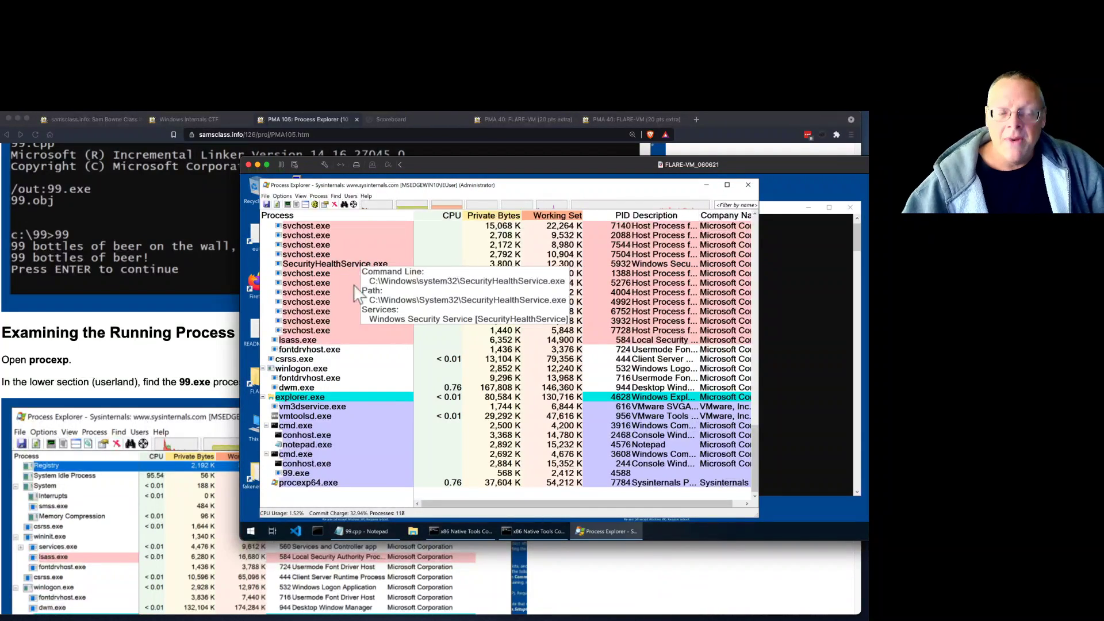
{"action": "mouse_move", "coordinate": [329, 293]}
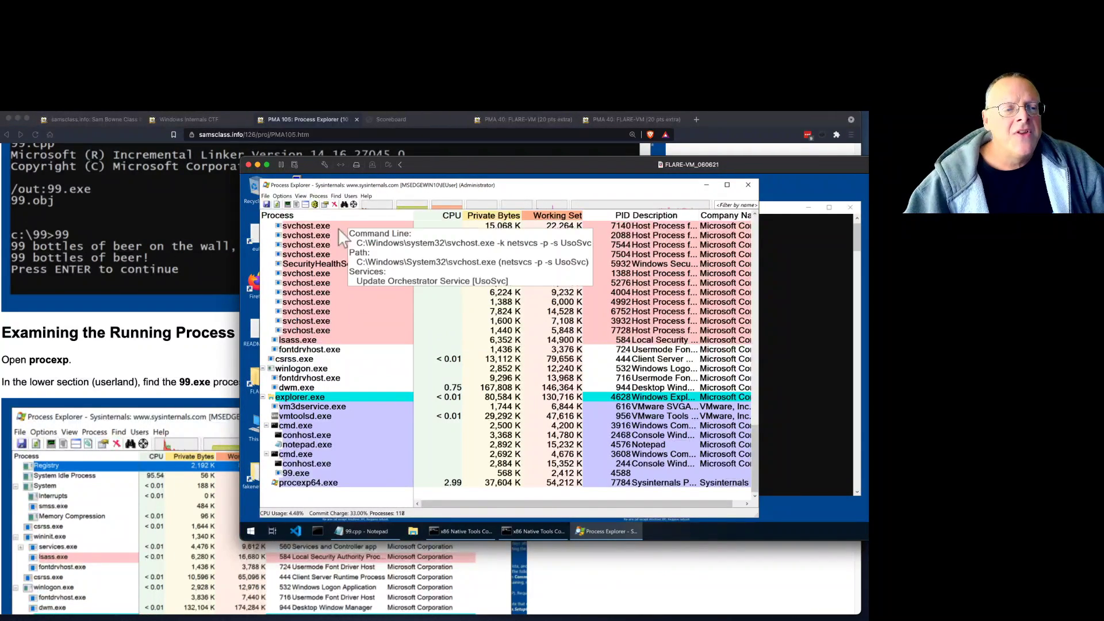
{"action": "mouse_move", "coordinate": [316, 313]}
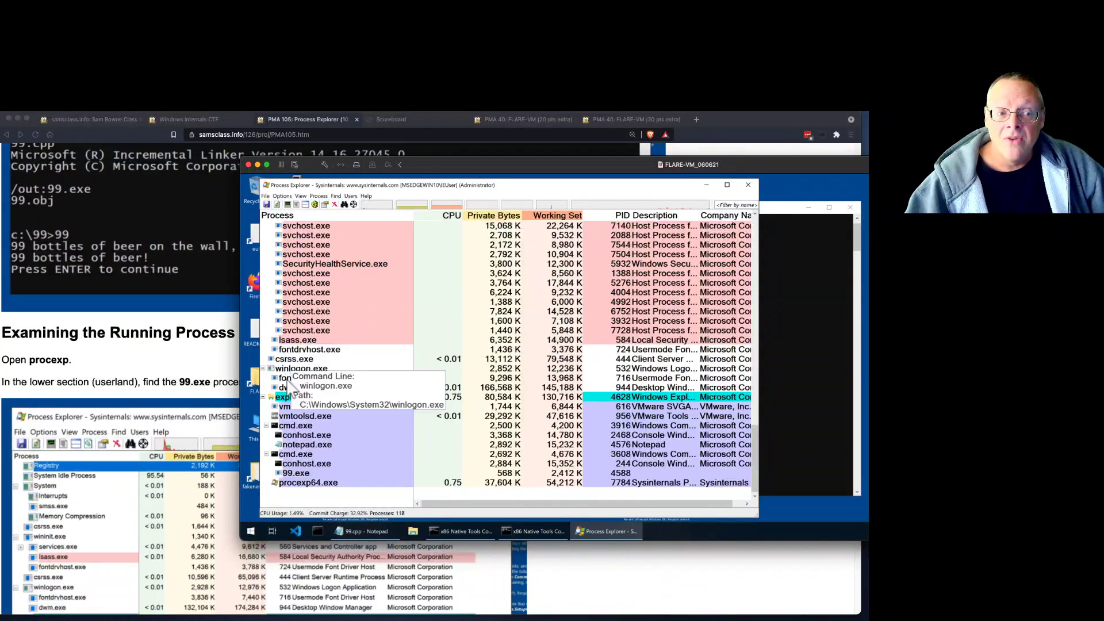
{"action": "mouse_move", "coordinate": [325, 425]}
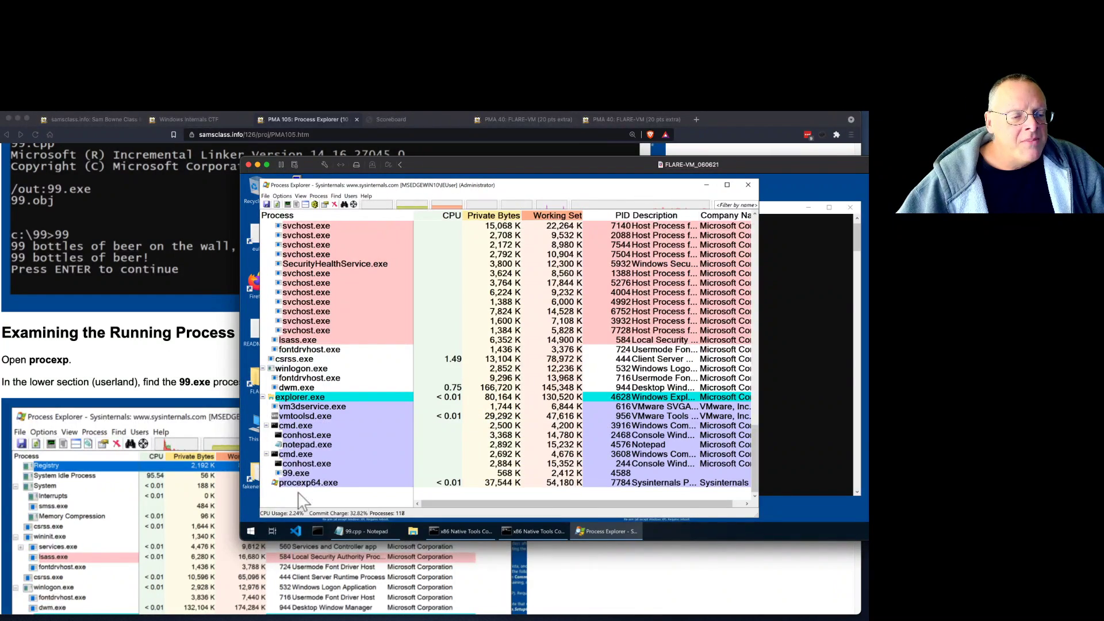
{"action": "left_click", "coordinate": [293, 473]}
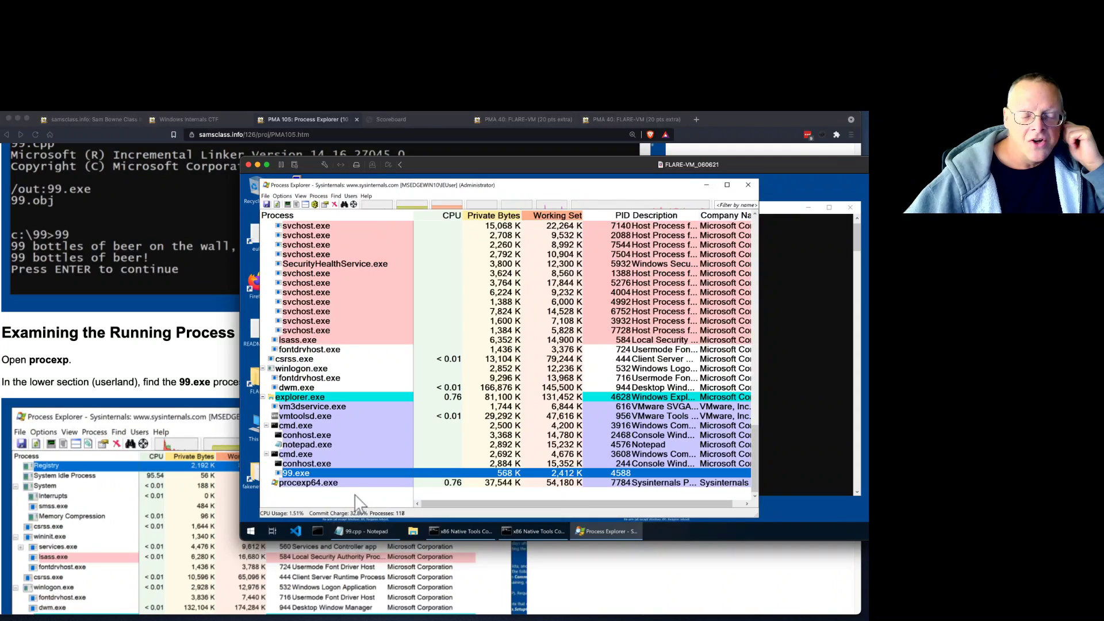
{"action": "mouse_move", "coordinate": [311, 487]}
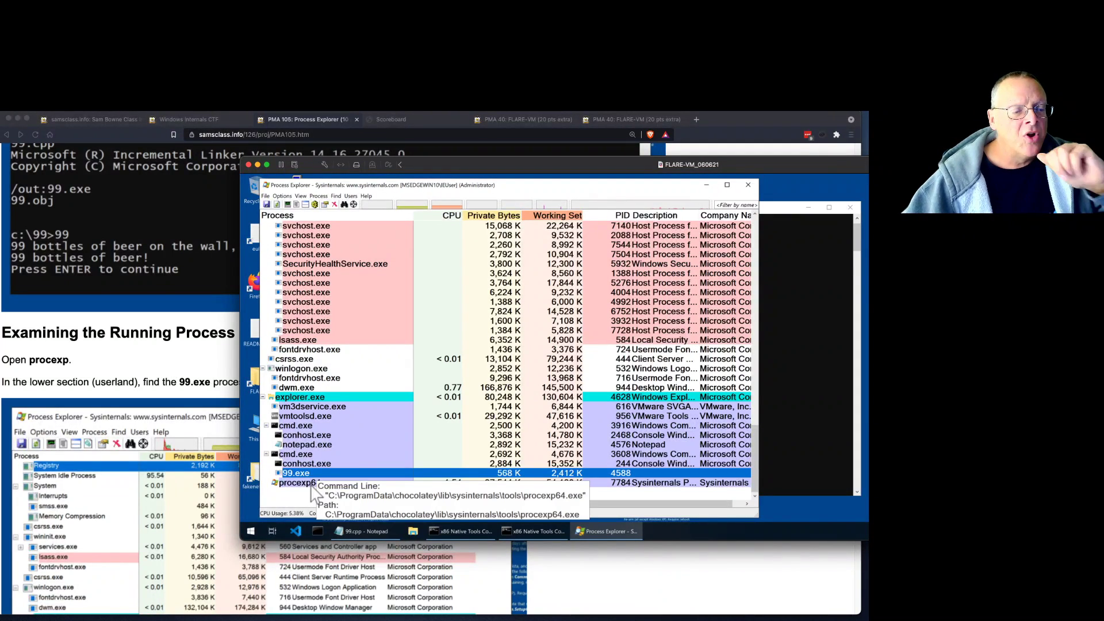
{"action": "mouse_move", "coordinate": [324, 466]}
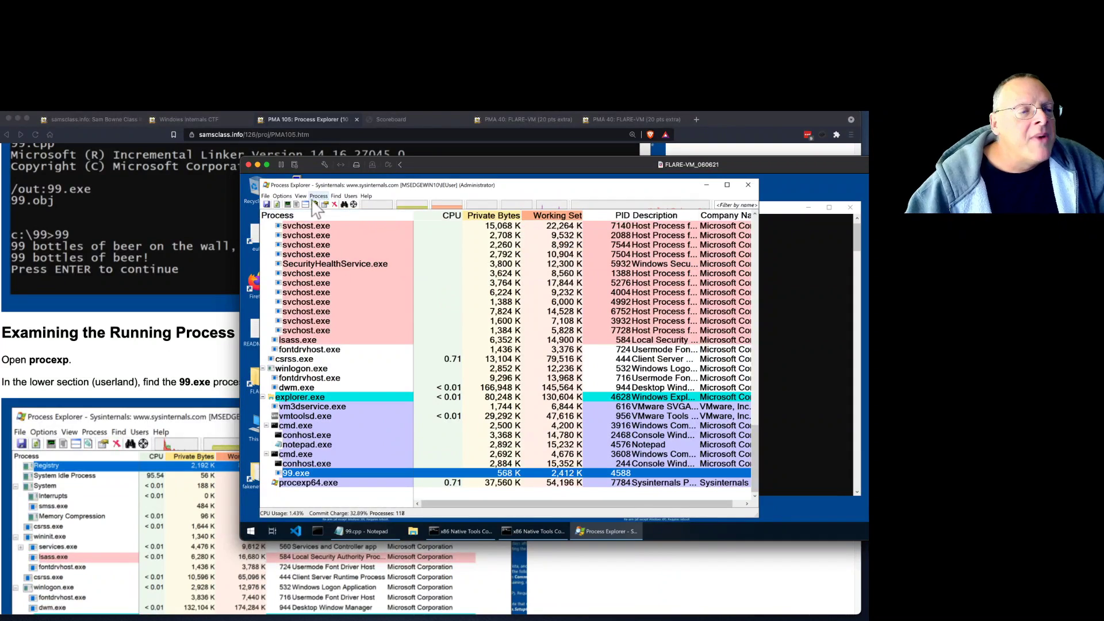
Show the lower pane listing the DLLs loaded by 99.exe
{"action": "left_click", "coordinate": [300, 196]}
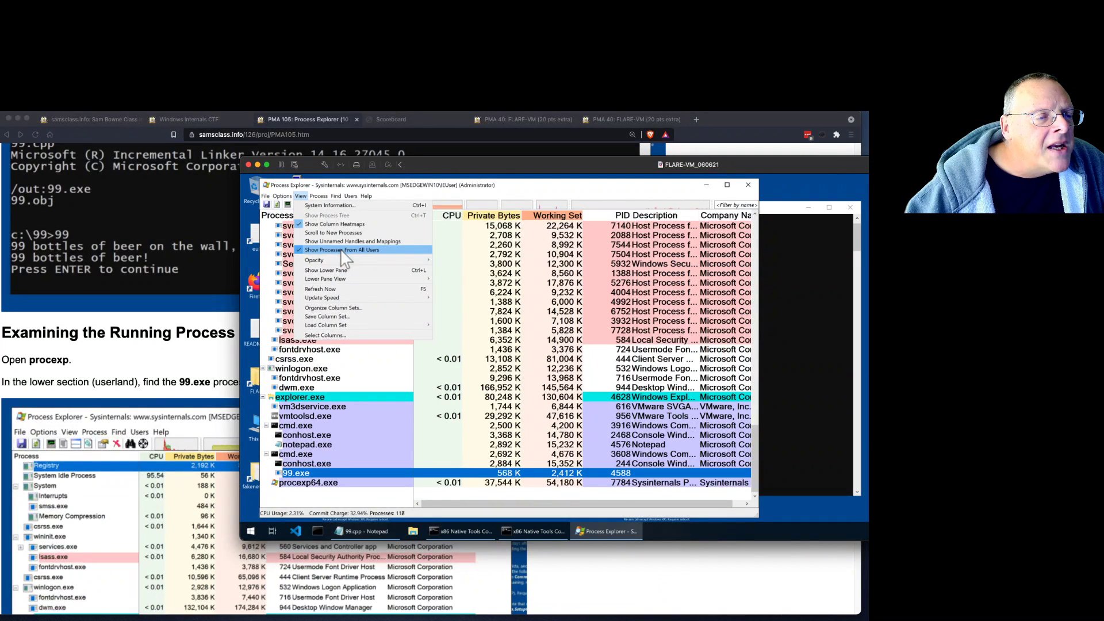
{"action": "left_click", "coordinate": [339, 269]}
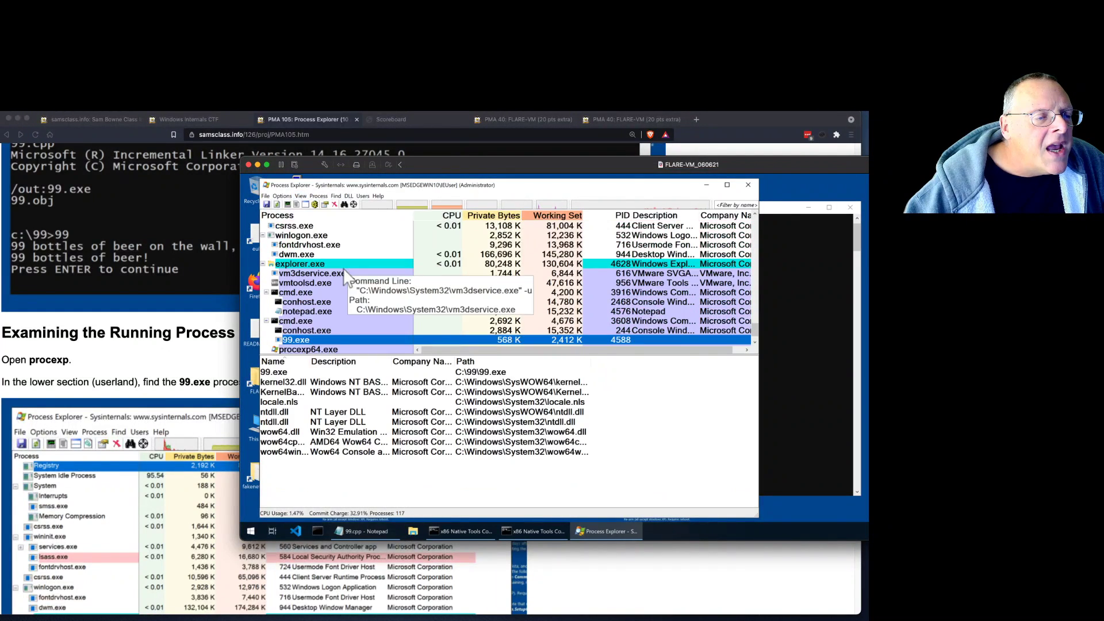
{"action": "left_click", "coordinate": [301, 196]}
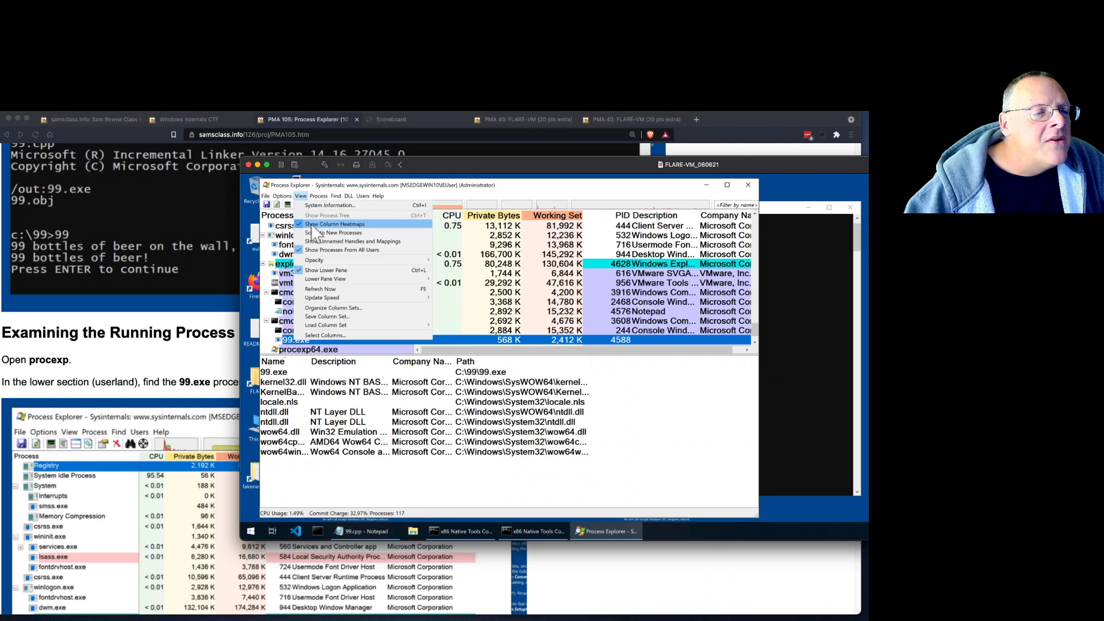
{"action": "mouse_move", "coordinate": [426, 279]}
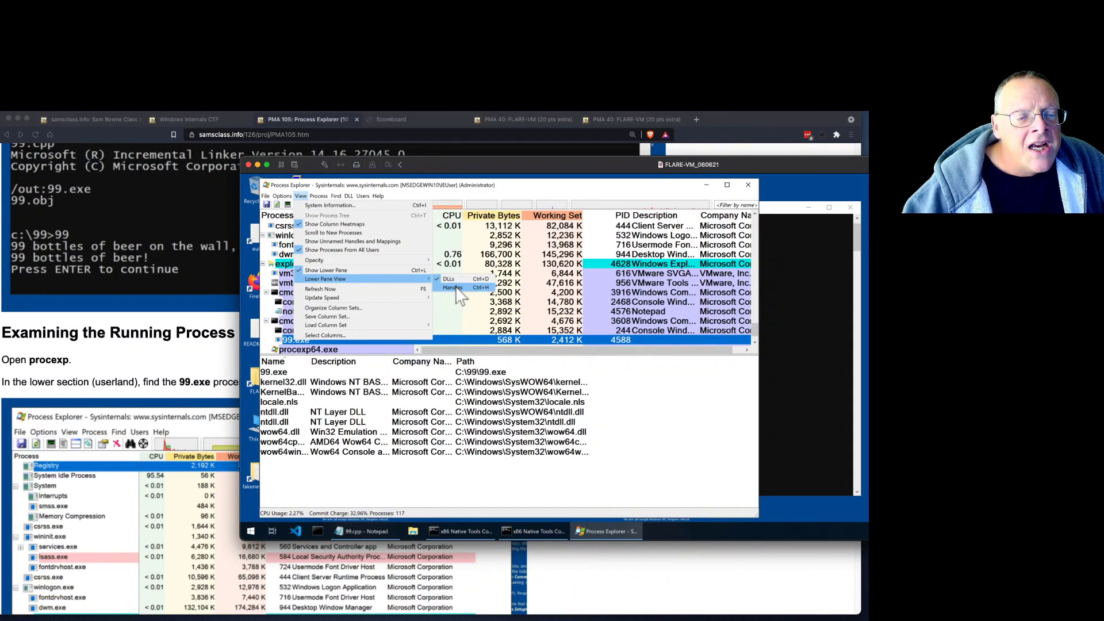
{"action": "left_click", "coordinate": [465, 491]}
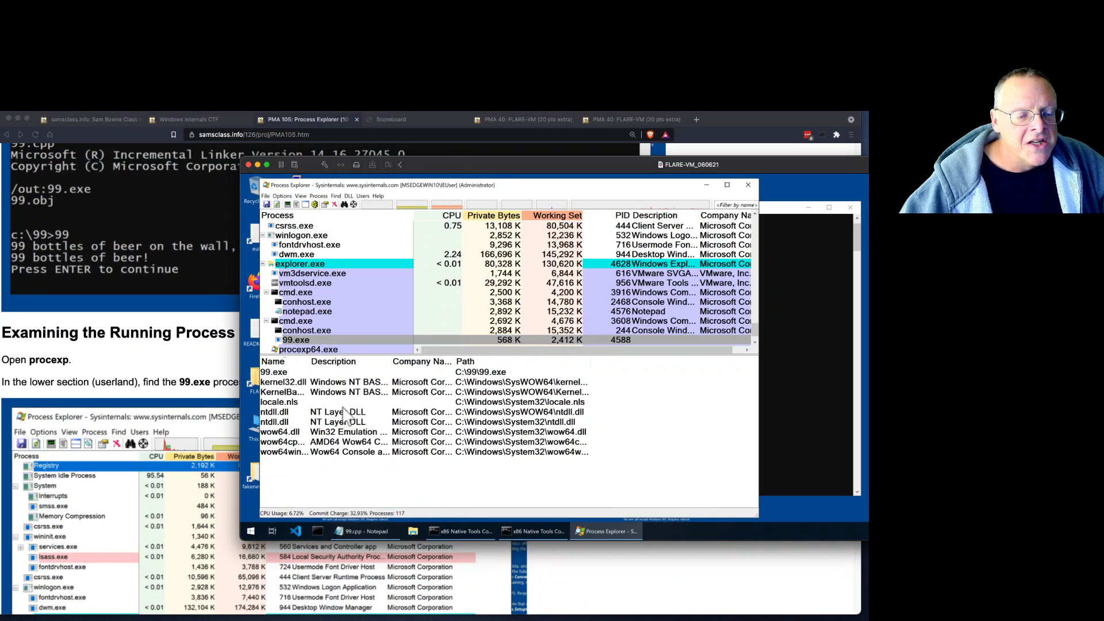
Widen the Description and Company Name columns of the DLL list
{"action": "left_click_drag", "start_coordinate": [310, 361], "coordinate": [328, 361]}
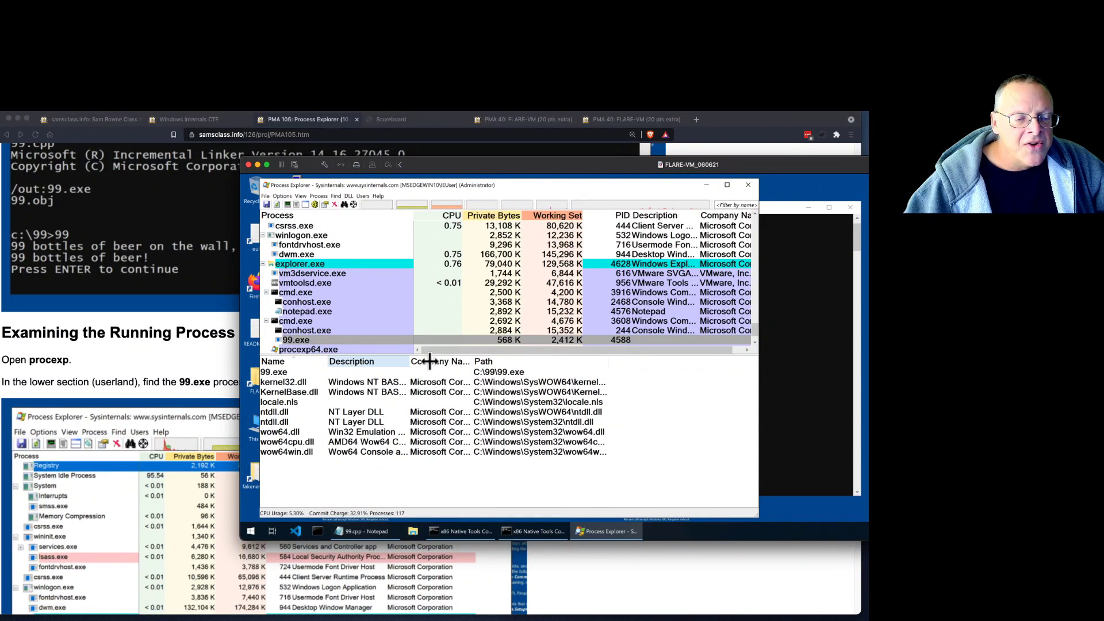
{"action": "left_click_drag", "start_coordinate": [429, 361], "coordinate": [433, 361]}
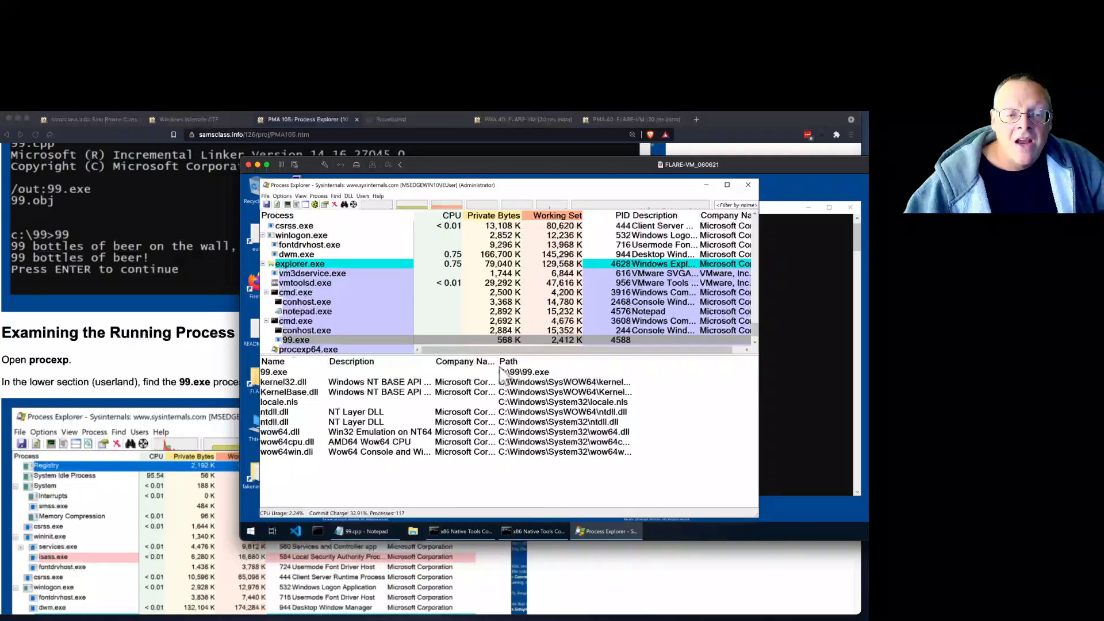
{"action": "left_click_drag", "start_coordinate": [497, 361], "coordinate": [530, 361]}
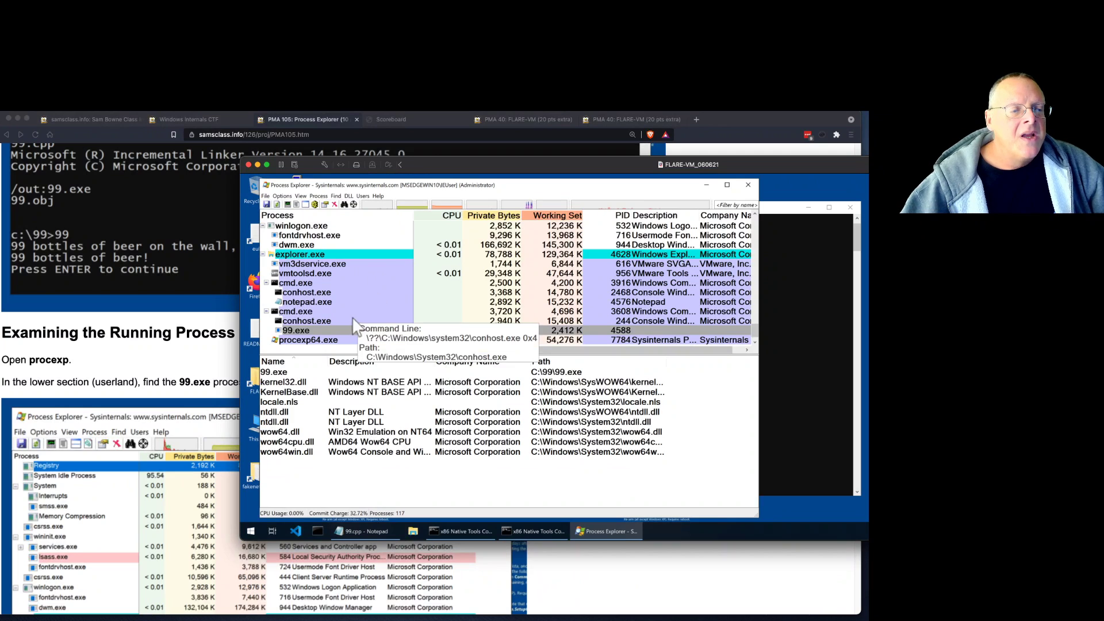
Open the 99.exe context menu with kill, suspend, dump and properties actions
{"action": "right_click", "coordinate": [304, 339]}
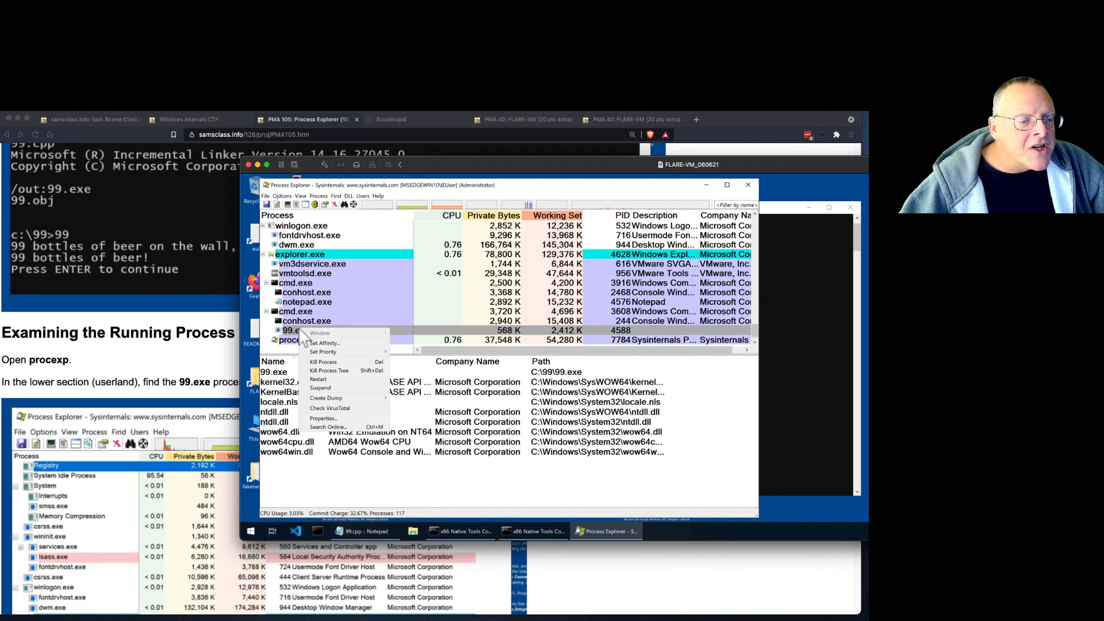
Open 99.exe's Properties, shift the dialog left, and view the Strings tab
{"action": "left_click", "coordinate": [325, 418]}
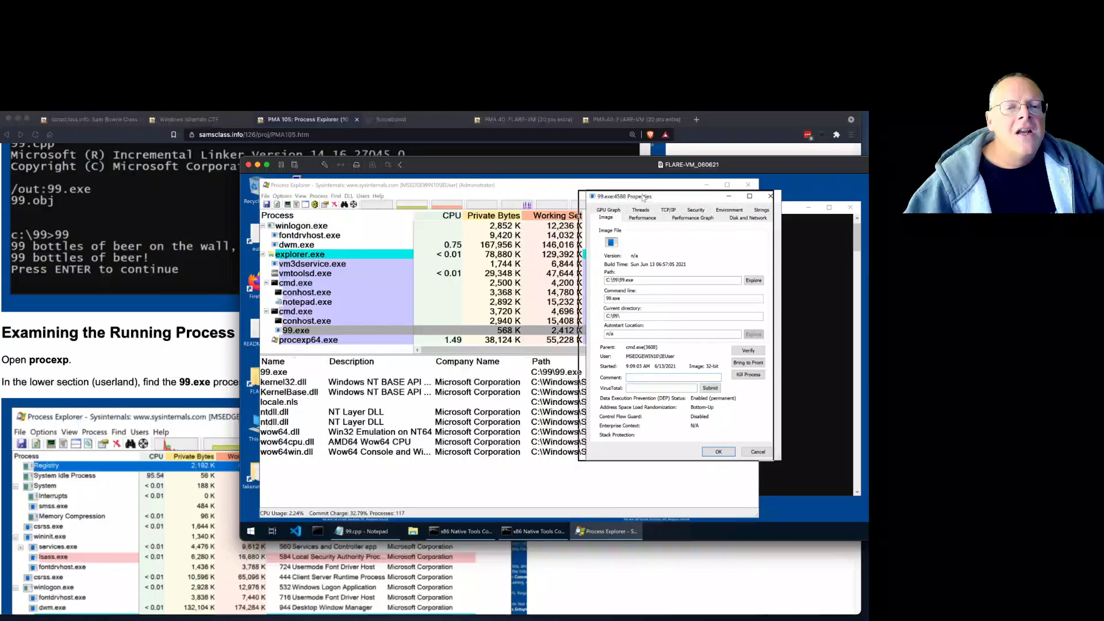
{"action": "left_click_drag", "start_coordinate": [643, 198], "coordinate": [371, 204]}
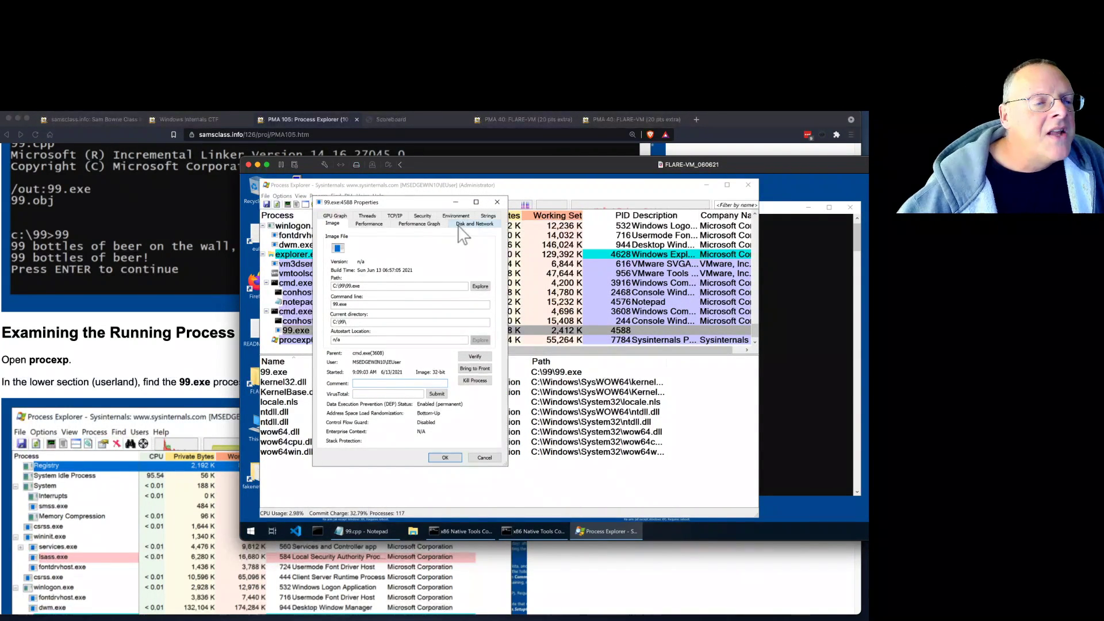
{"action": "left_click", "coordinate": [488, 217]}
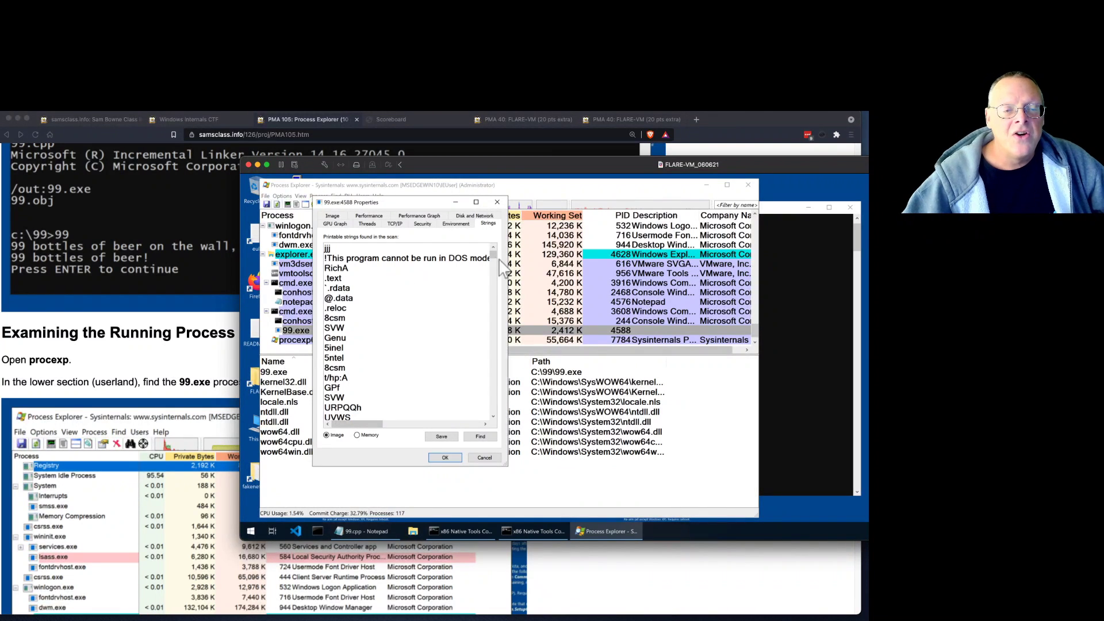
Browse 99.exe's image strings, then its memory strings with the 99 bottles of beer lines, and close Properties
{"action": "left_click_drag", "start_coordinate": [493, 255], "coordinate": [485, 348]}
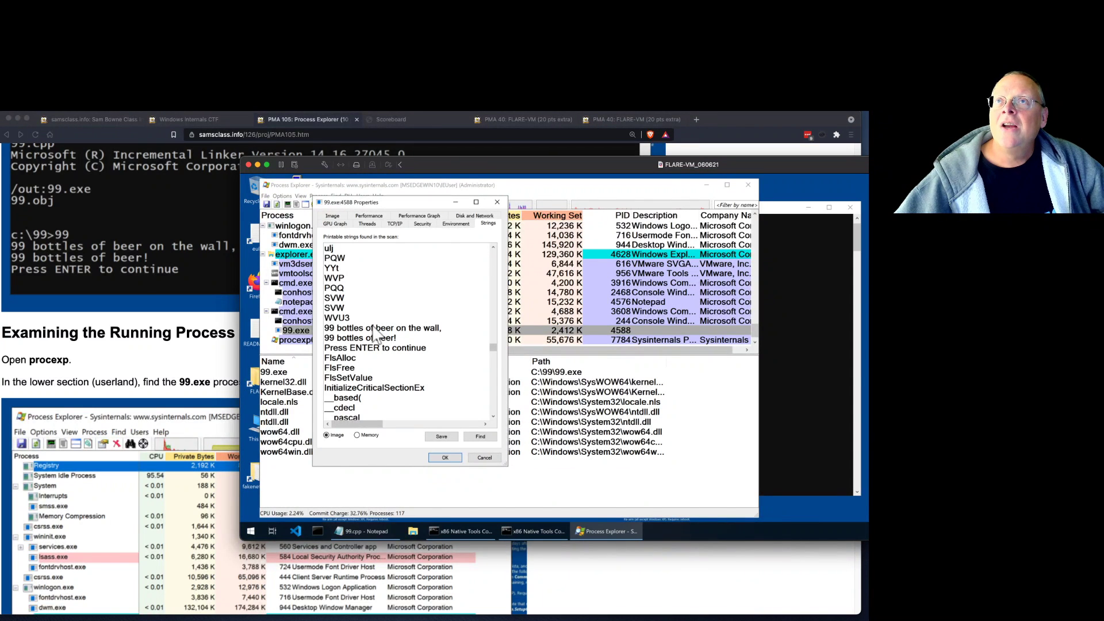
{"action": "left_click", "coordinate": [356, 435]}
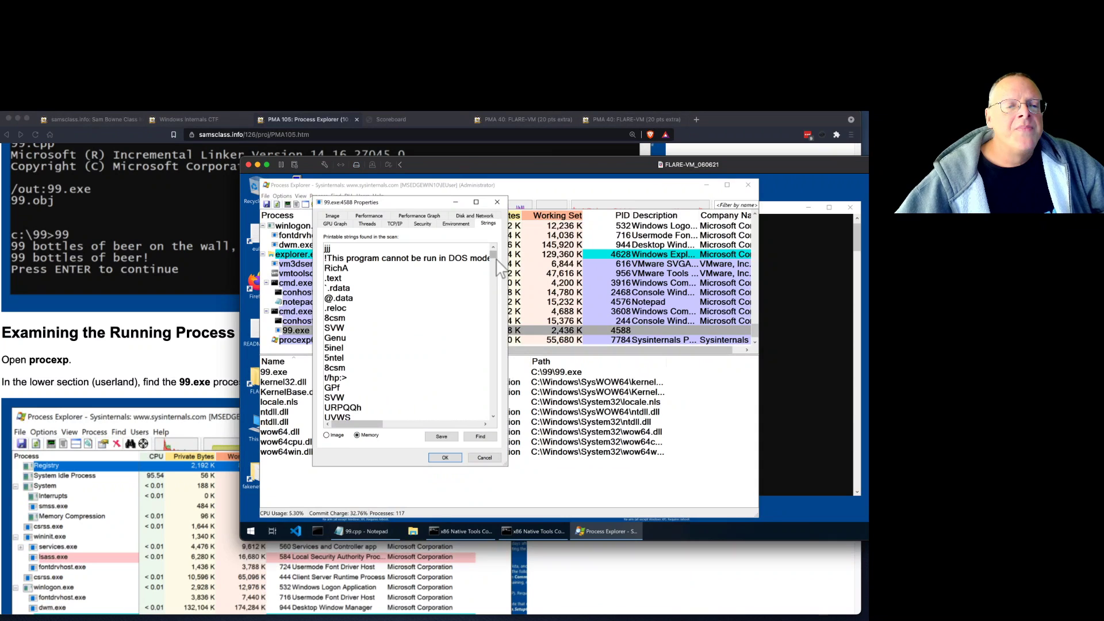
{"action": "left_click_drag", "start_coordinate": [495, 256], "coordinate": [484, 356]}
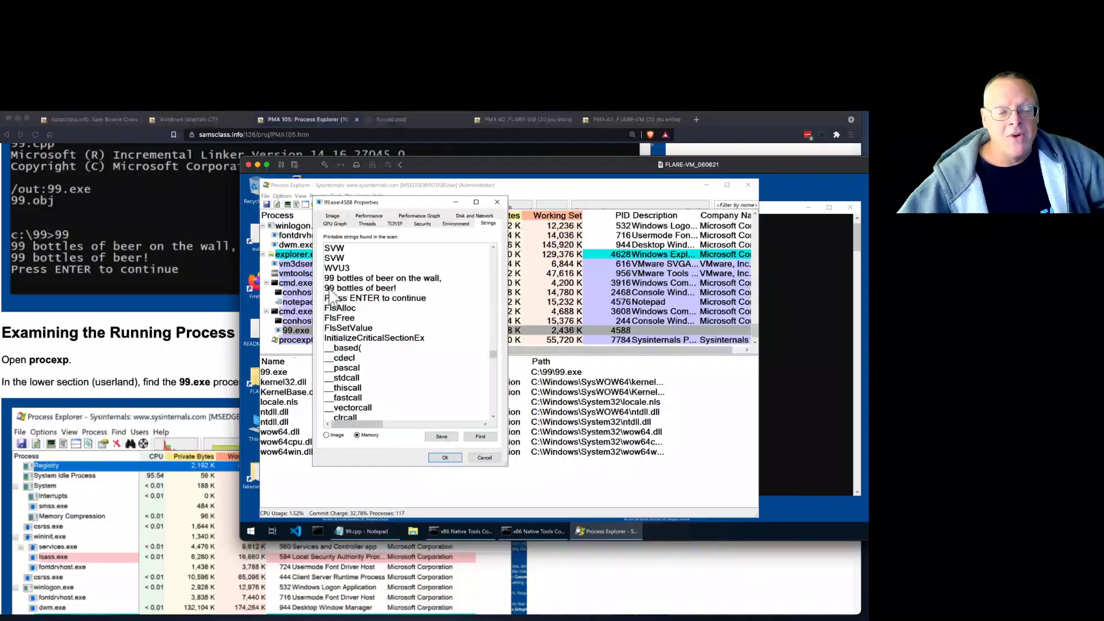
{"action": "left_click", "coordinate": [443, 458]}
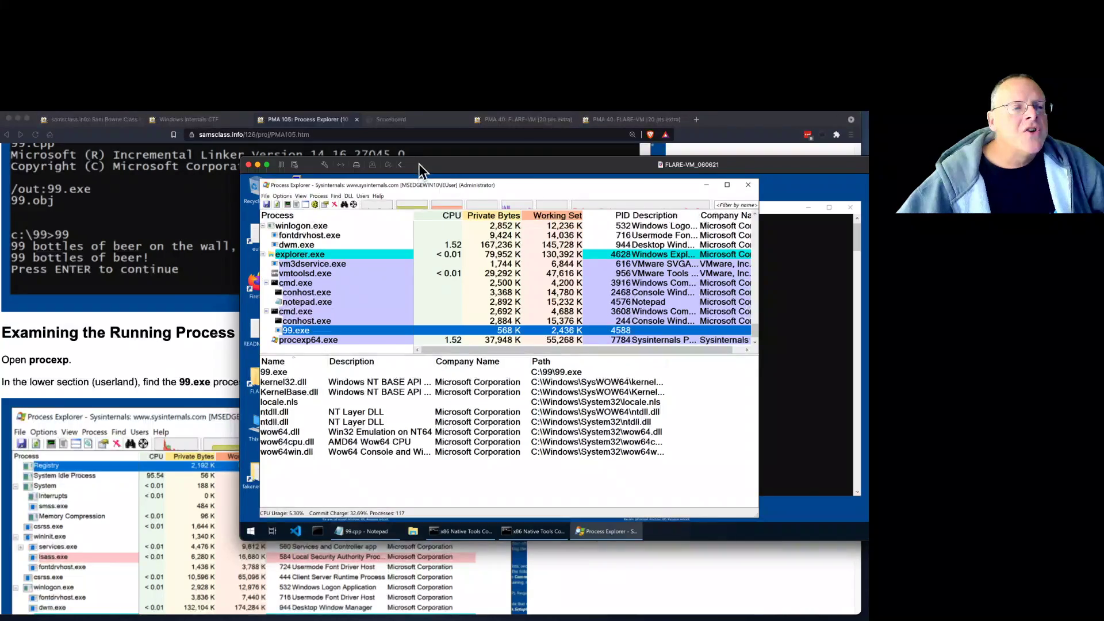
{"action": "left_click", "coordinate": [257, 165]}
Scroll the PMA 105: Process Explorer page down and back up to its title and opening instructions
{"action": "scroll", "coordinate": [480, 373], "scroll_direction": "down", "scroll_amount": 3}
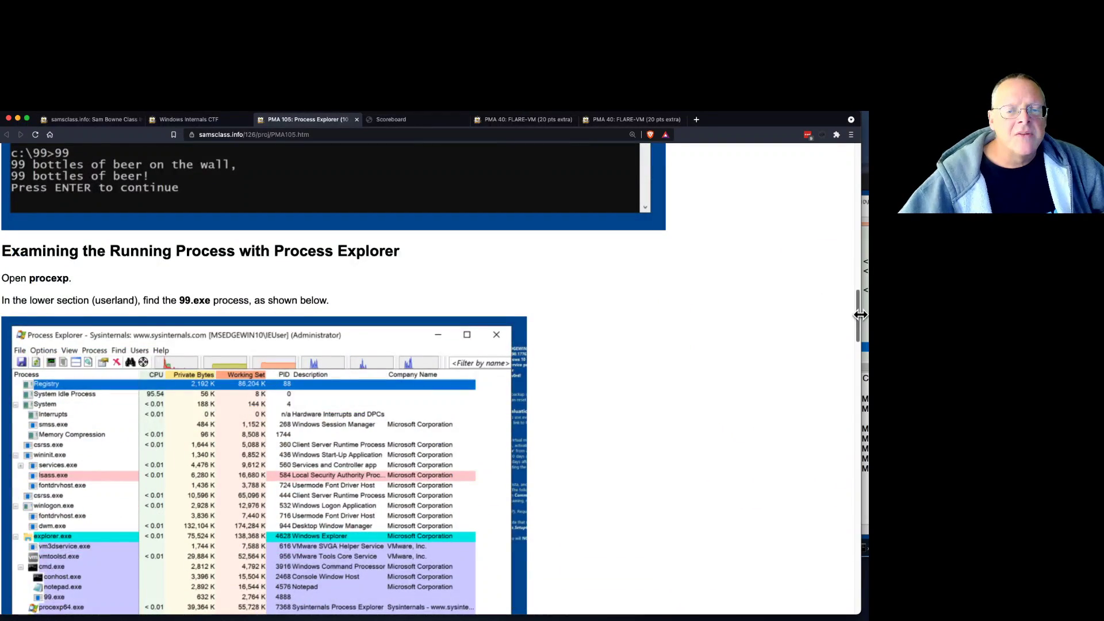
{"action": "left_click_drag", "start_coordinate": [860, 315], "coordinate": [792, 582]}
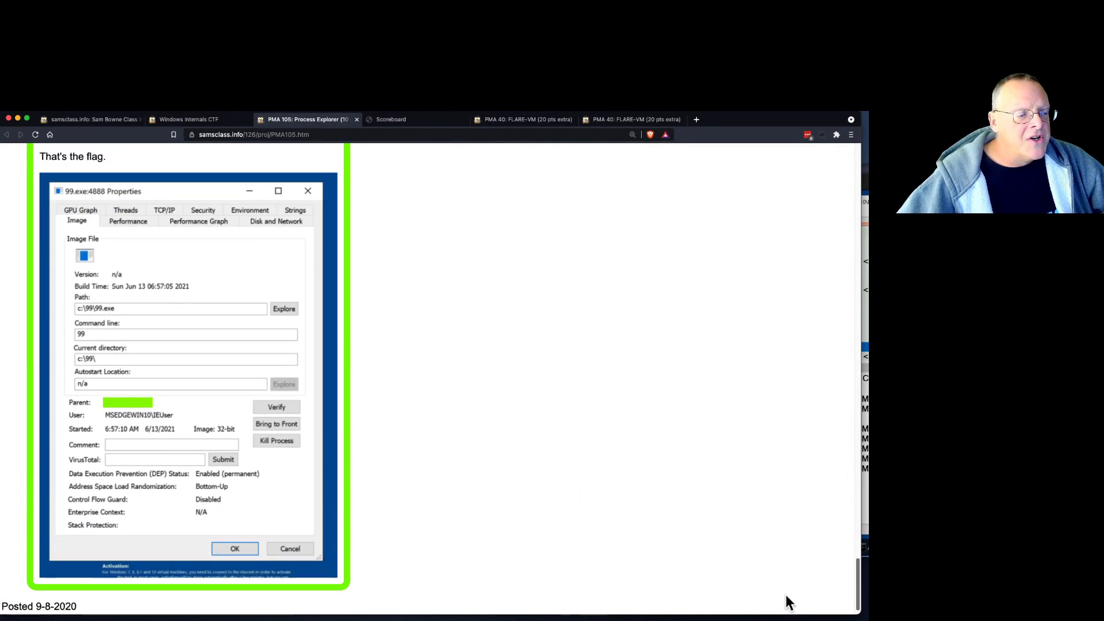
{"action": "scroll", "coordinate": [787, 575], "scroll_direction": "up", "scroll_amount": 20}
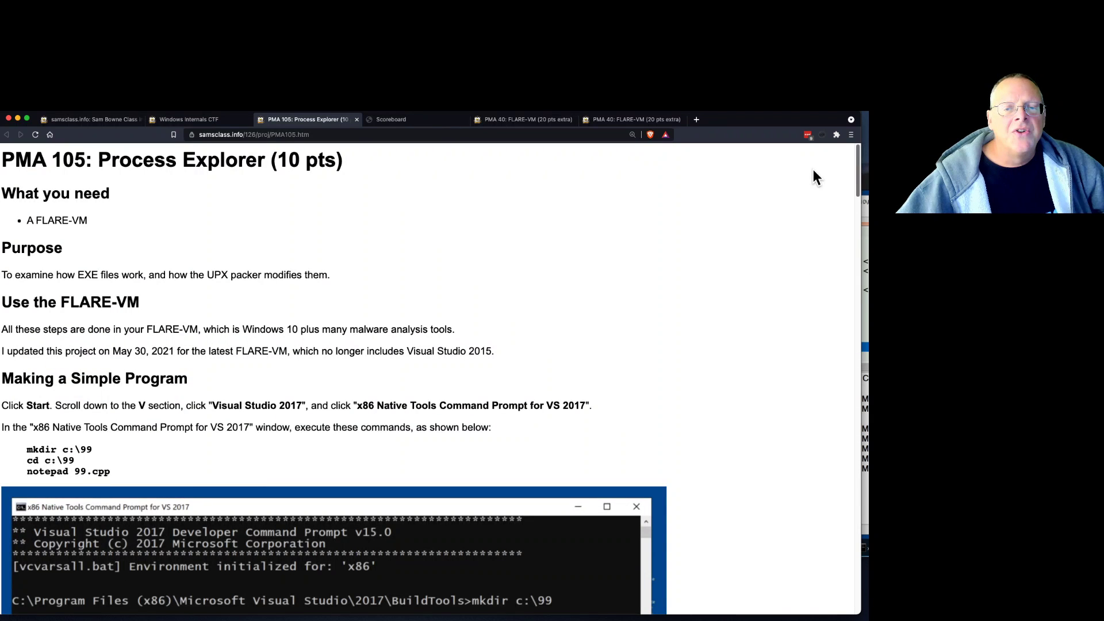